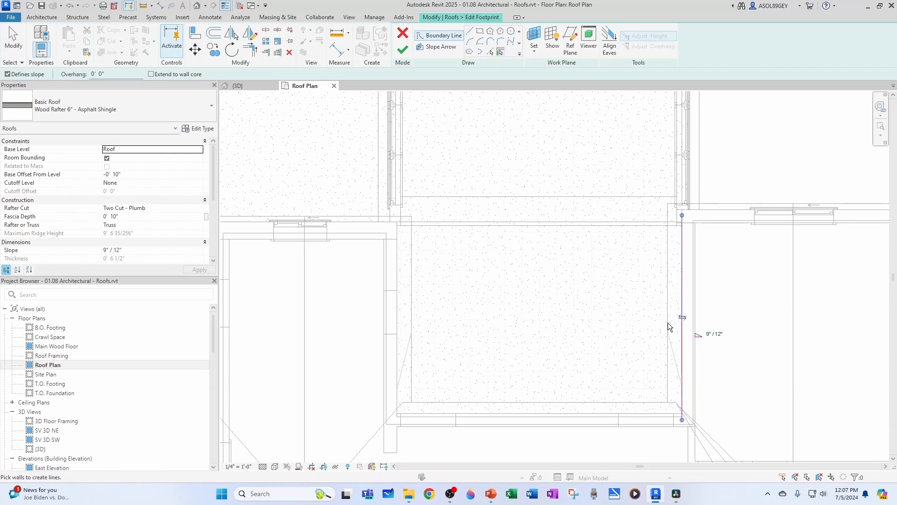
Step: Add roof boundary lines from the left side wall with 0' 0" overhang and the right wing's north wall with 1' 6" overhang
{"action": "left_click", "coordinate": [398, 305]}
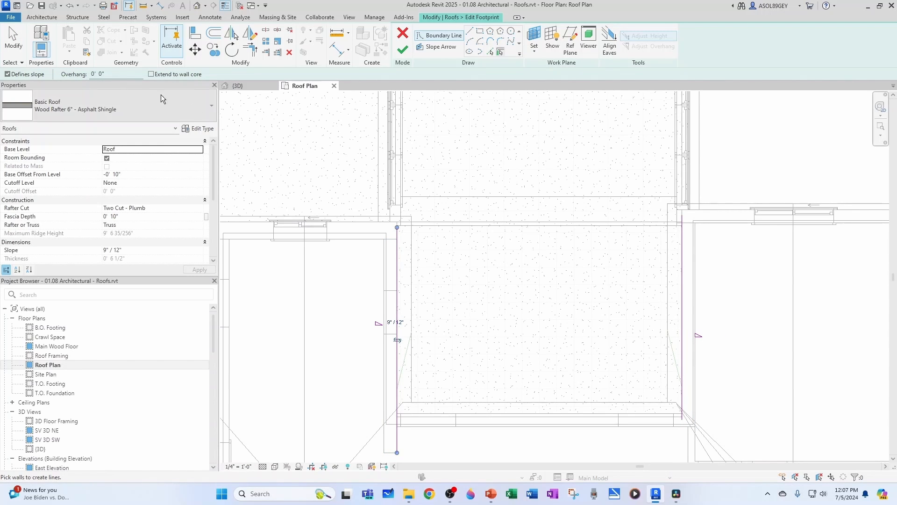
{"action": "left_click", "coordinate": [100, 74]}
{"action": "type", "text": "18\""}
{"action": "key", "text": "Return"}
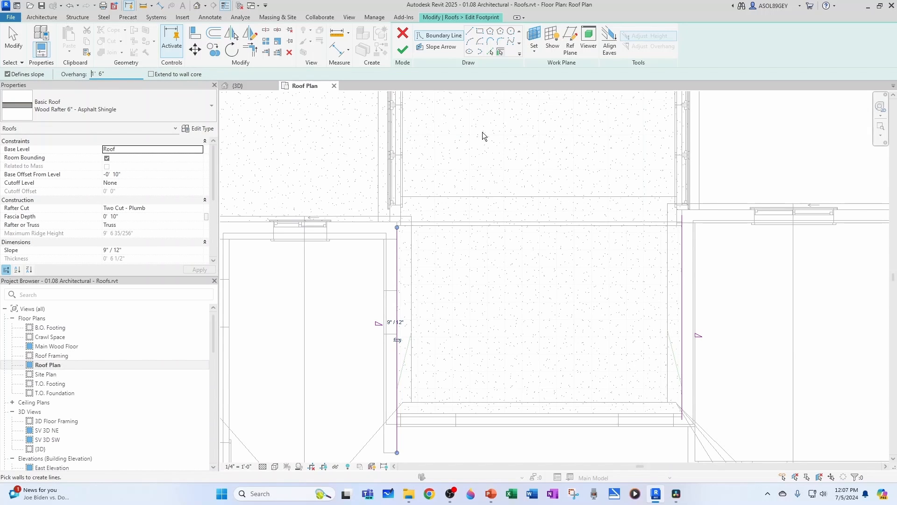
{"action": "left_click", "coordinate": [706, 210]}
Step: Trim the north boundary line to corners with the left and right side boundary lines
{"action": "key", "text": "Escape"}
{"action": "key", "text": "t"}
{"action": "key", "text": "r"}
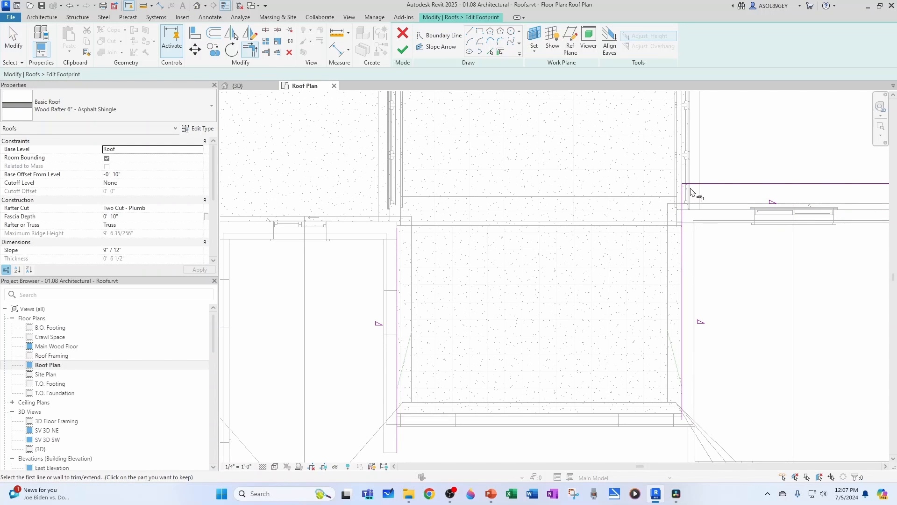
{"action": "left_click", "coordinate": [695, 184]}
{"action": "left_click", "coordinate": [400, 231]}
{"action": "left_click", "coordinate": [728, 185]}
{"action": "left_click", "coordinate": [681, 201]}
{"action": "key", "text": "Escape"}
Step: Draw a horizontal sloped boundary line across the area between the two side lines, north of the south wall
{"action": "left_click", "coordinate": [470, 31]}
{"action": "left_click", "coordinate": [446, 333]}
{"action": "left_click", "coordinate": [613, 333]}
{"action": "scroll", "coordinate": [572, 336], "scroll_direction": "down", "scroll_amount": 2}
{"action": "key", "text": "Escape"}
{"action": "key", "text": "Escape"}
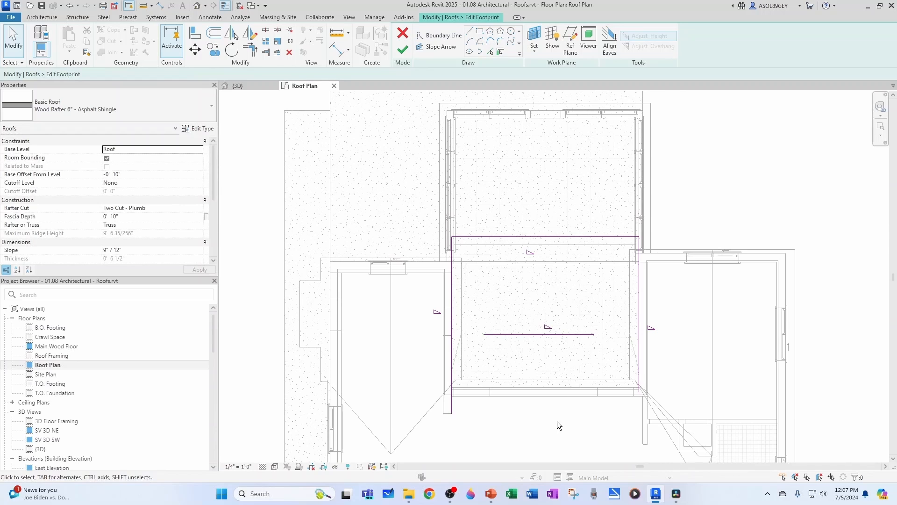
Step: Trim the southern boundary line and the two side lines to corners, closing the roof footprint
{"action": "scroll", "coordinate": [604, 362], "scroll_direction": "up", "scroll_amount": 3}
{"action": "key", "text": "t"}
{"action": "key", "text": "r"}
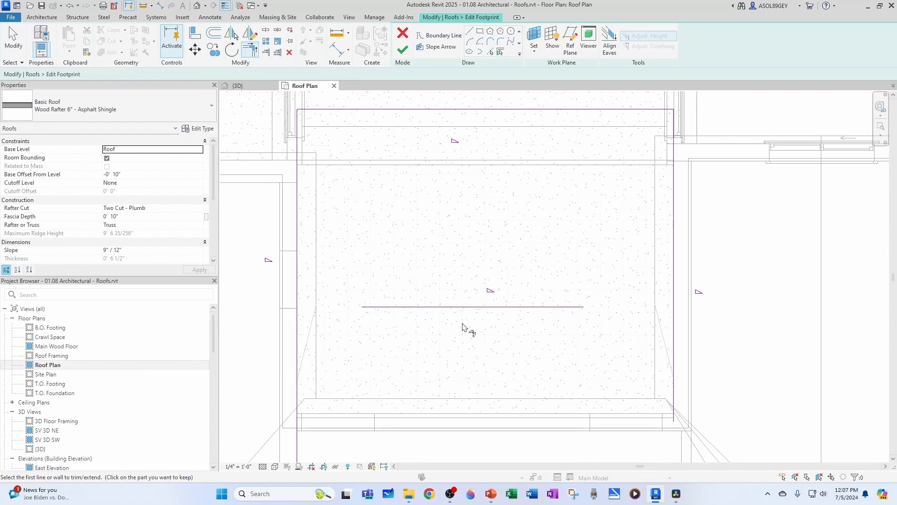
{"action": "scroll", "coordinate": [366, 311], "scroll_direction": "up", "scroll_amount": 1}
{"action": "left_click", "coordinate": [365, 303]}
{"action": "left_click", "coordinate": [257, 281]}
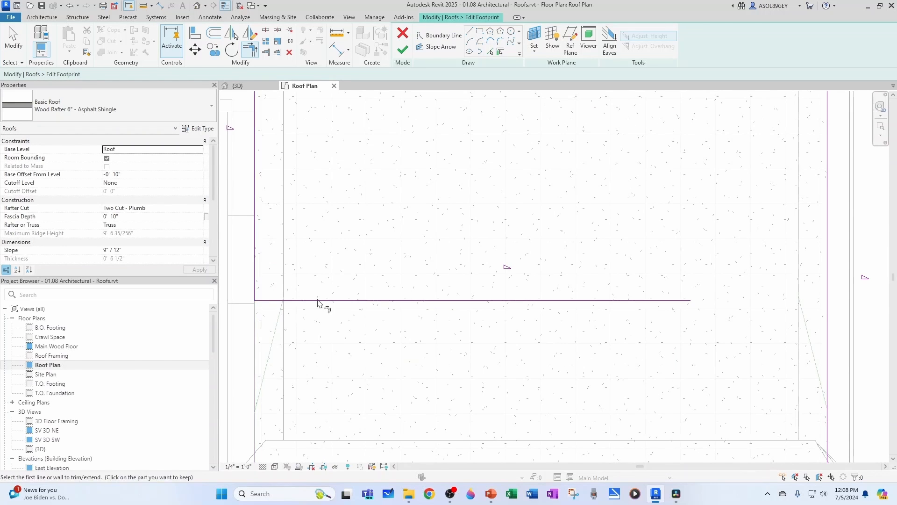
{"action": "scroll", "coordinate": [436, 245], "scroll_direction": "down", "scroll_amount": 2}
{"action": "key", "text": "Escape"}
{"action": "key", "text": "Escape"}
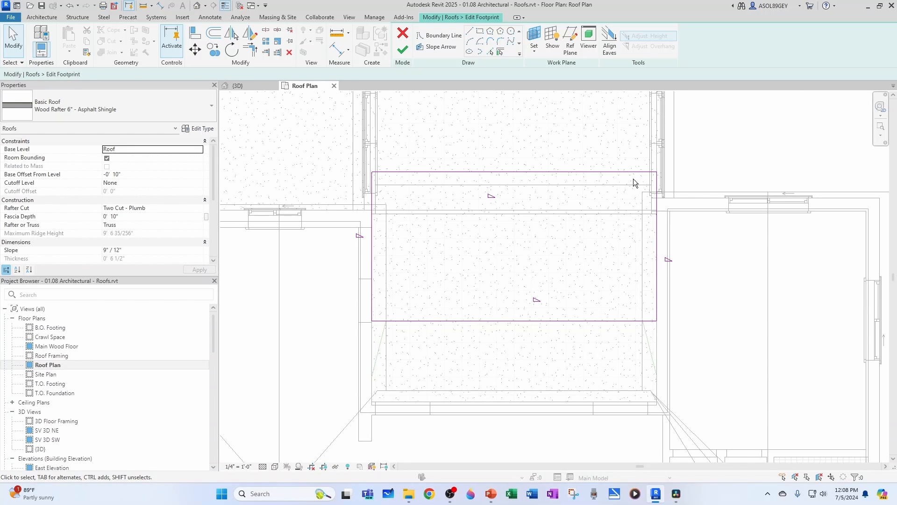
Step: Turn off Defines Roof Slope for the left, right and southern boundary lines
{"action": "left_click", "coordinate": [655, 240]}
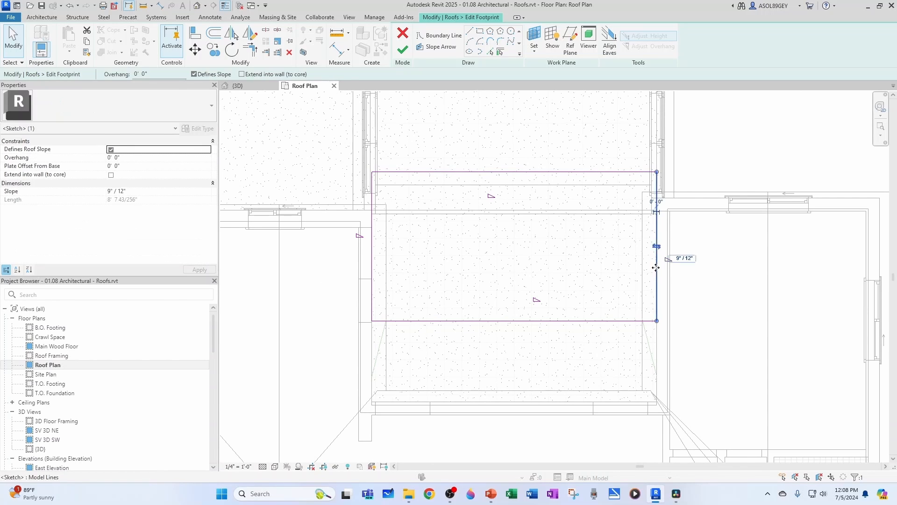
{"action": "left_click", "coordinate": [581, 319], "text": "ctrl"}
{"action": "left_click", "coordinate": [372, 251], "text": "ctrl"}
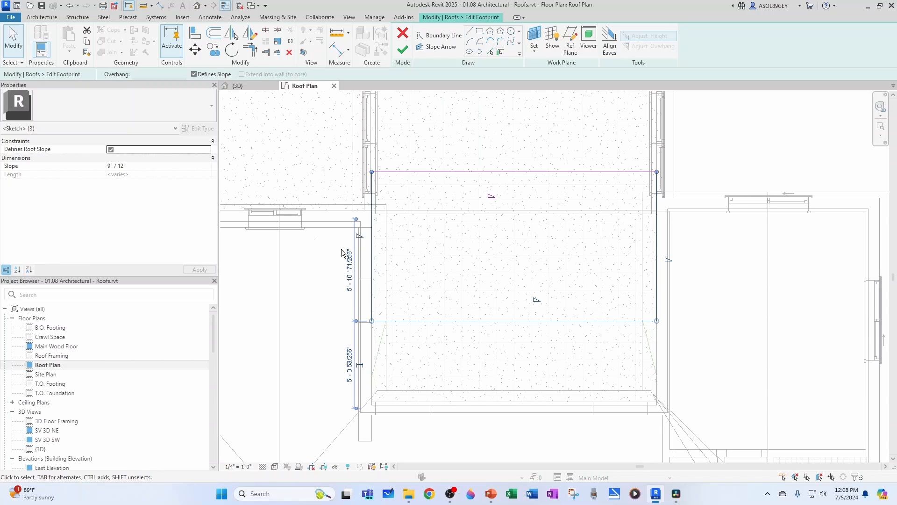
{"action": "left_click", "coordinate": [110, 150]}
{"action": "left_click", "coordinate": [307, 253]}
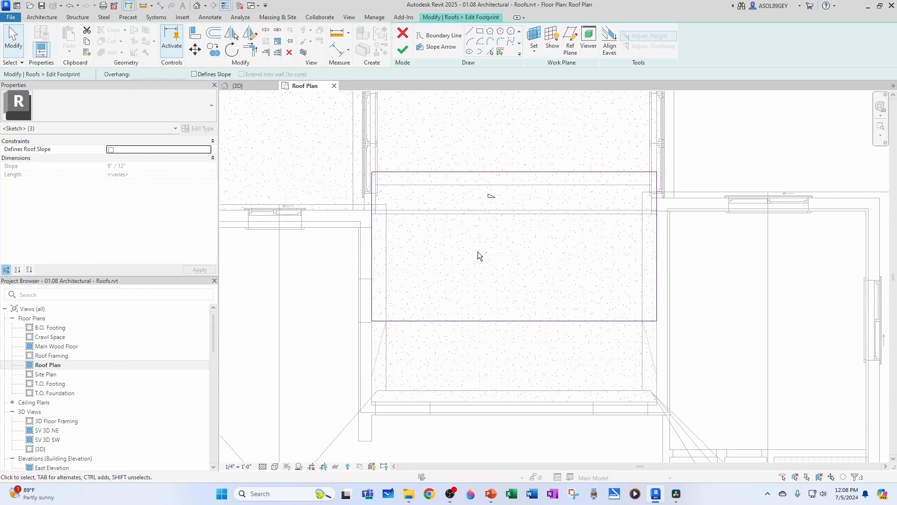
Step: Set the roof's slope to 1" / 12"
{"action": "left_click_drag", "start_coordinate": [108, 251], "coordinate": [102, 253]}
{"action": "type", "text": "1\" / 12"}
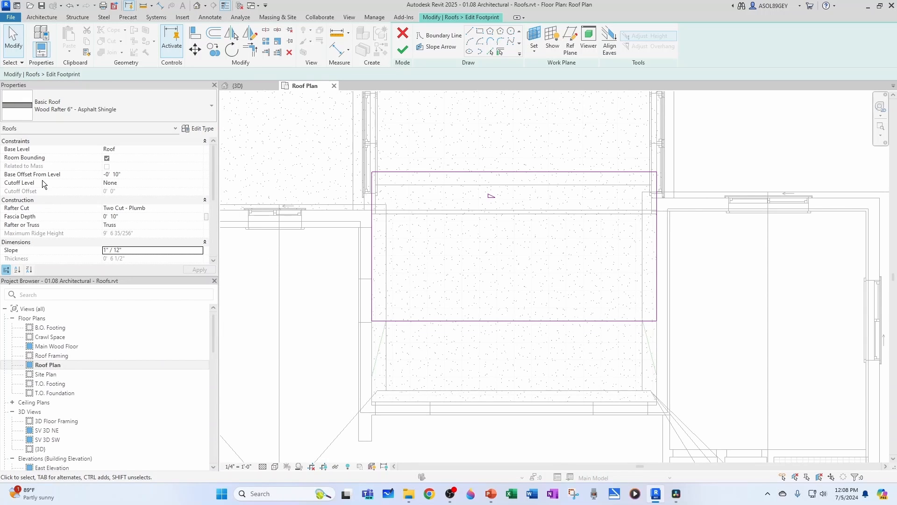
{"action": "left_click", "coordinate": [123, 177]}
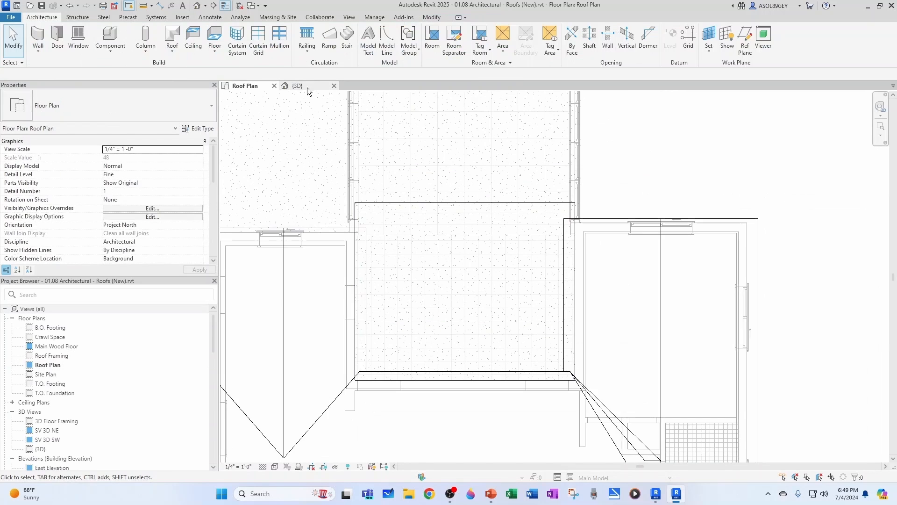
Step: In the 3D view, join the edge of the low-slope rear roof to the main roof
{"action": "left_click", "coordinate": [306, 88]}
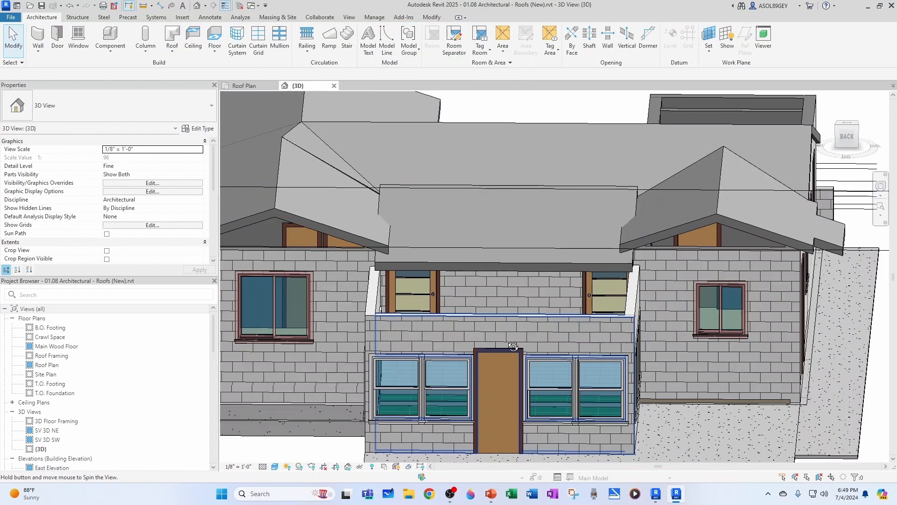
{"action": "scroll", "coordinate": [513, 346], "scroll_direction": "down", "scroll_amount": 5}
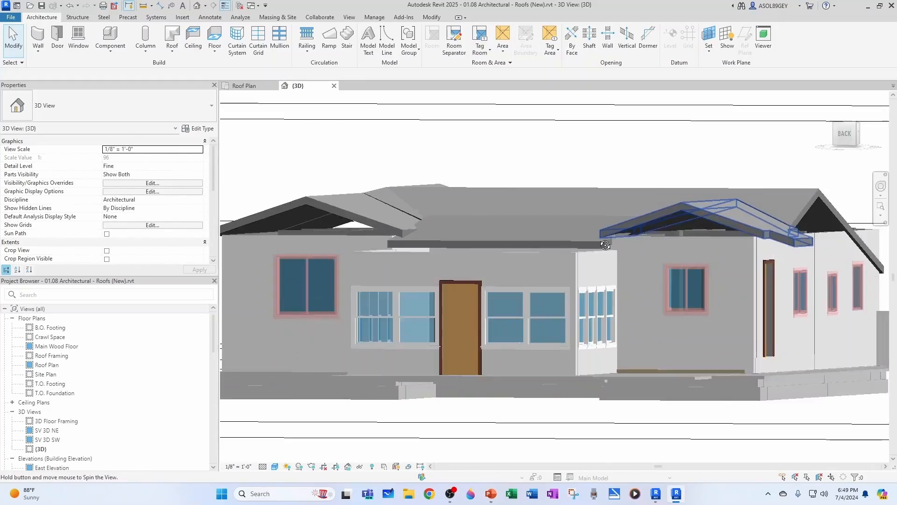
{"action": "middle_click_drag", "start_coordinate": [514, 210], "coordinate": [563, 193], "text": "shift"}
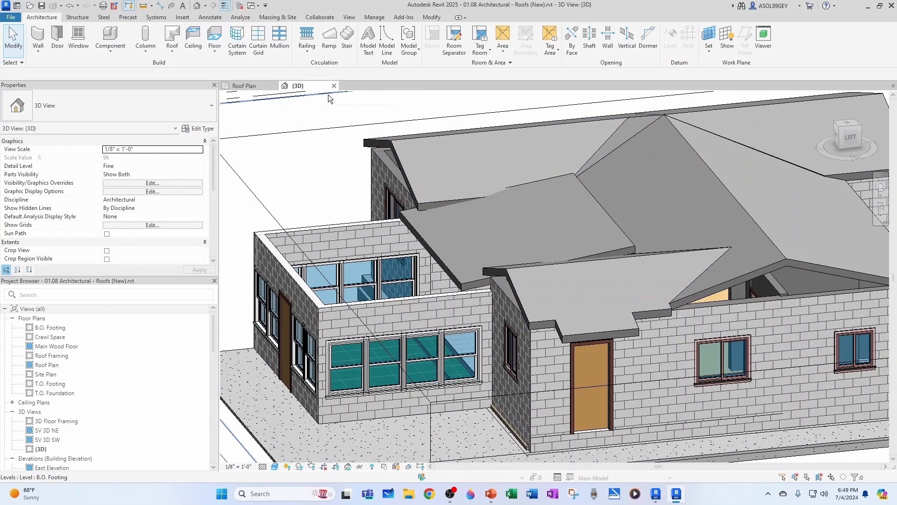
{"action": "key", "text": "Escape"}
{"action": "left_click", "coordinate": [430, 17]}
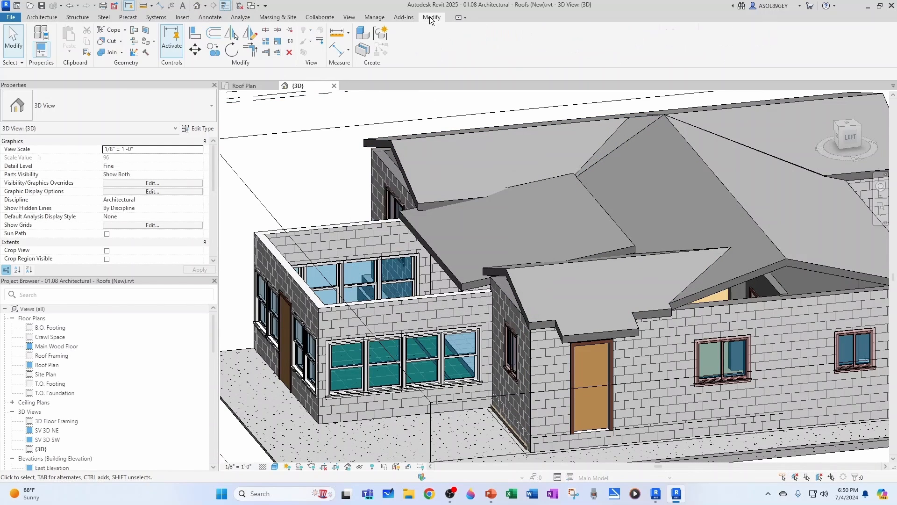
{"action": "left_click", "coordinate": [134, 30]}
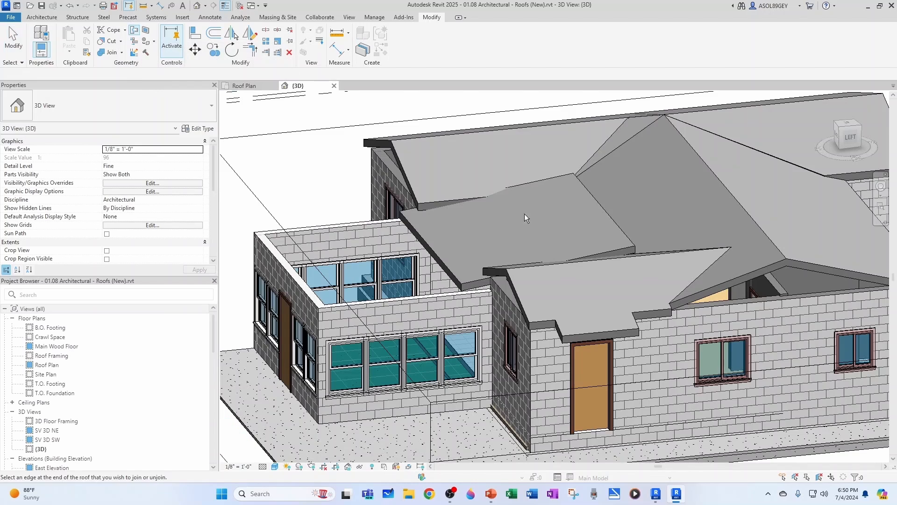
{"action": "scroll", "coordinate": [652, 249], "scroll_direction": "up", "scroll_amount": 2}
{"action": "middle_click_drag", "start_coordinate": [651, 248], "coordinate": [498, 266], "text": "shift"}
{"action": "left_click", "coordinate": [488, 264]}
{"action": "scroll", "coordinate": [499, 266], "scroll_direction": "down", "scroll_amount": 3}
{"action": "left_click", "coordinate": [424, 338]}
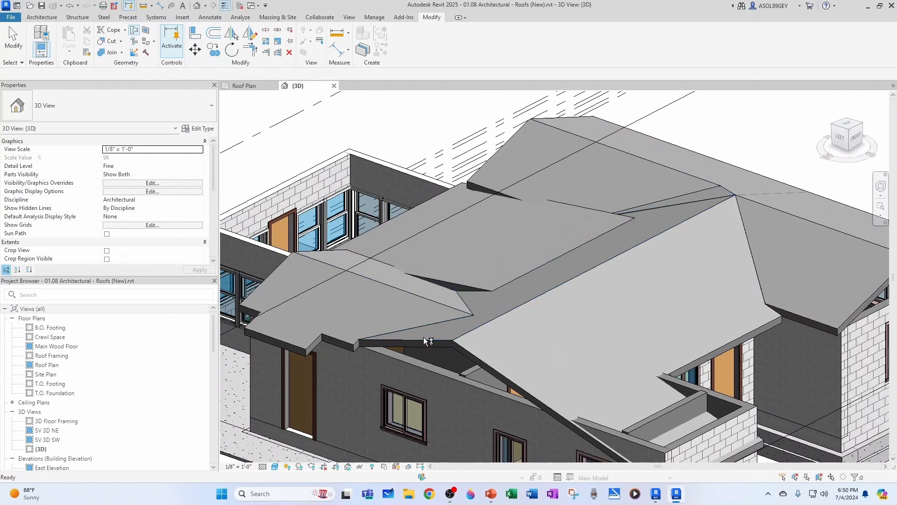
{"action": "scroll", "coordinate": [424, 338], "scroll_direction": "down", "scroll_amount": 3}
{"action": "middle_click_drag", "start_coordinate": [538, 350], "coordinate": [680, 343], "text": "shift"}
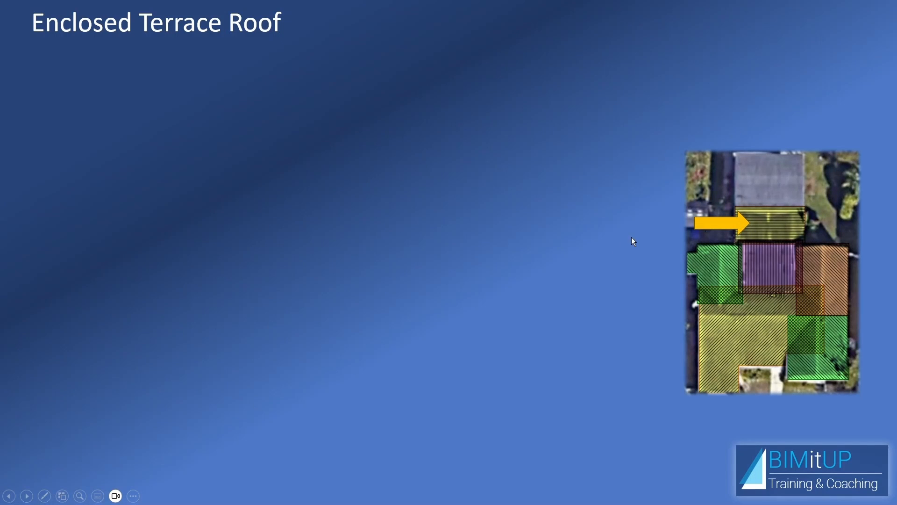
{"action": "left_click", "coordinate": [341, 171]}
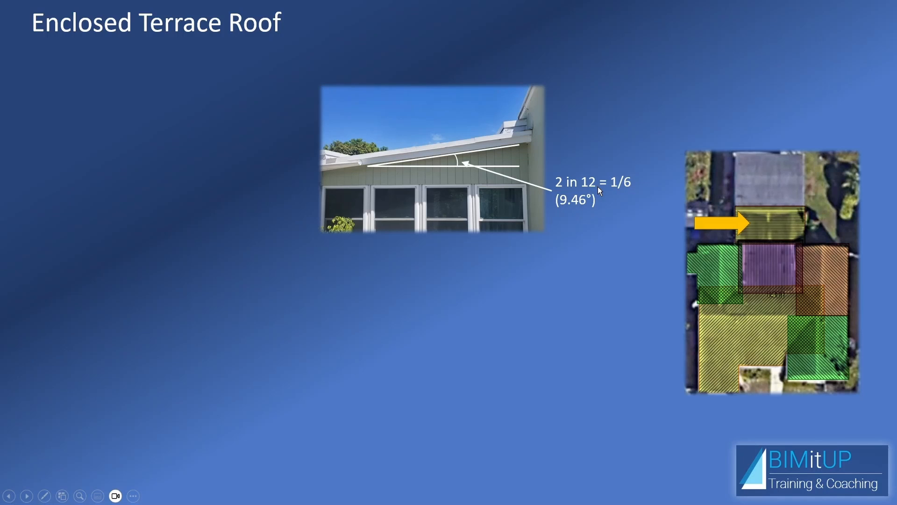
{"action": "left_click", "coordinate": [203, 305]}
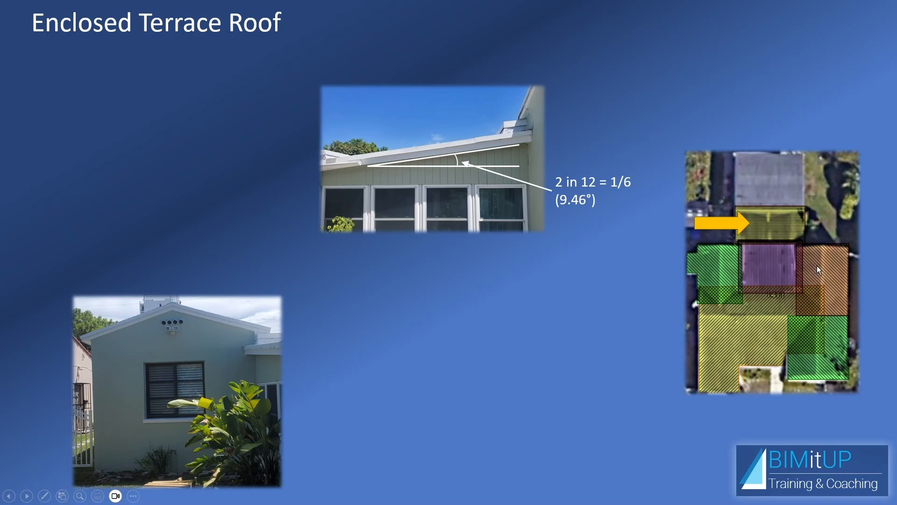
{"action": "left_click", "coordinate": [413, 327]}
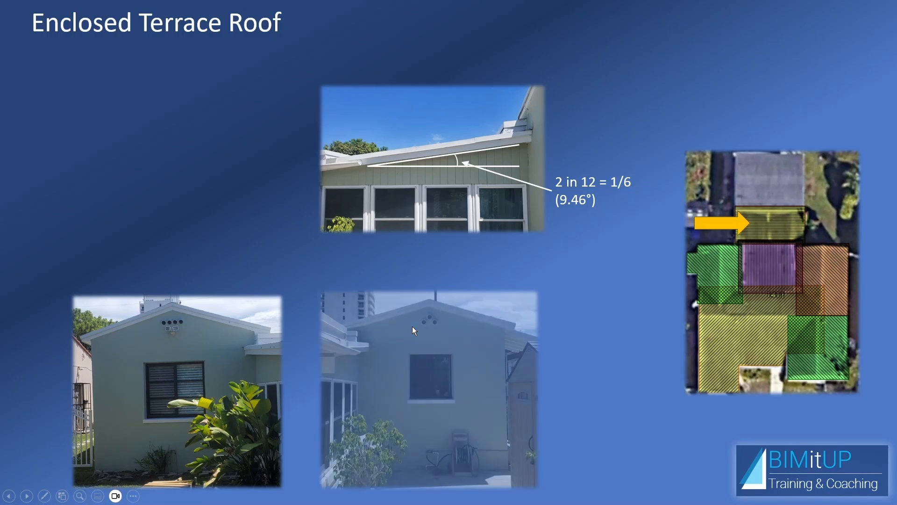
{"action": "left_click", "coordinate": [437, 335]}
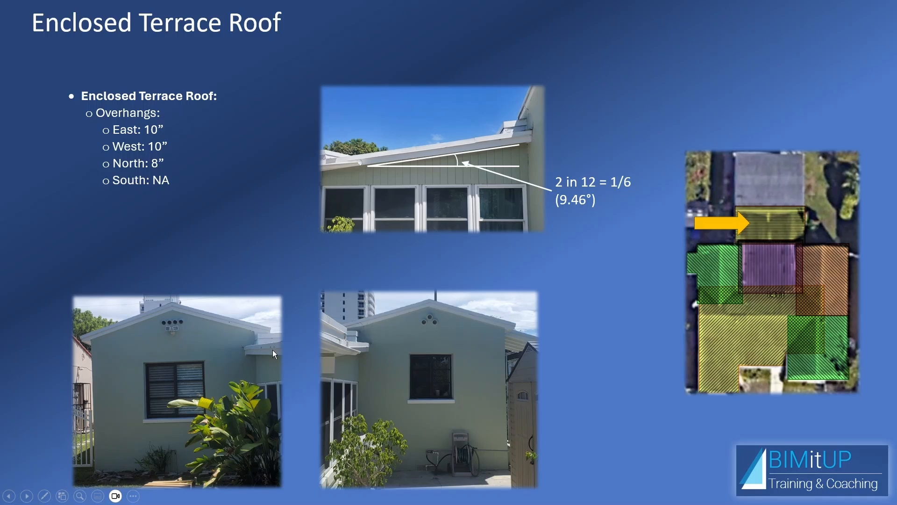
Step: Switch back to Revit and start a roof by footprint in the Roof Plan, picking walls as boundaries
{"action": "key", "text": "alt+Tab"}
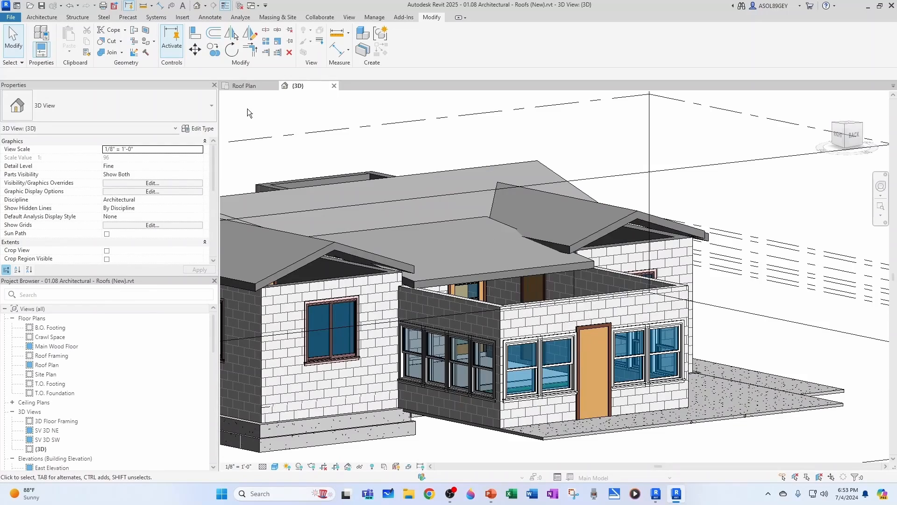
{"action": "left_click", "coordinate": [248, 87]}
{"action": "left_click", "coordinate": [41, 17]}
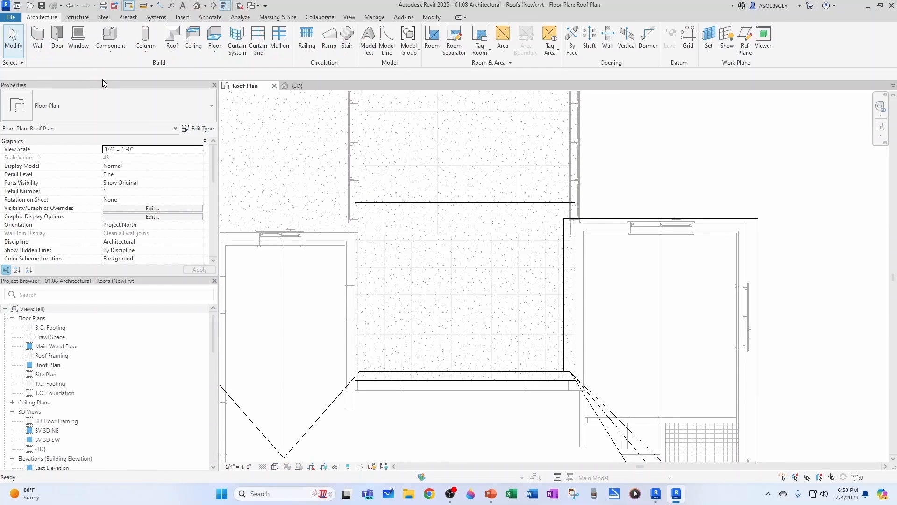
{"action": "left_click", "coordinate": [171, 50]}
{"action": "left_click", "coordinate": [184, 69]}
{"action": "middle_click_drag", "start_coordinate": [438, 217], "coordinate": [477, 299]}
{"action": "left_click", "coordinate": [500, 53]}
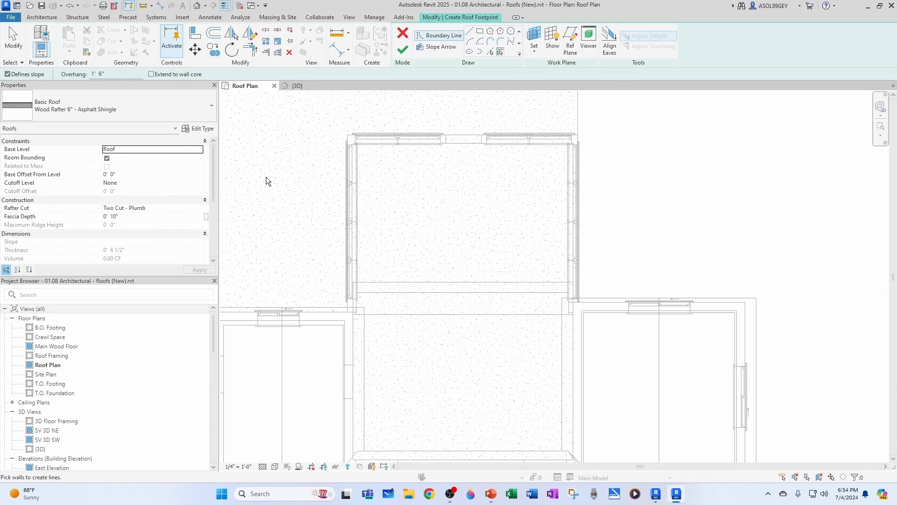
Step: Add boundary lines from the enclosed terrace's west and east walls with 10" overhang and its north wall with 8" overhang
{"action": "left_click", "coordinate": [99, 74]}
{"action": "type", "text": "10"}
{"action": "left_click", "coordinate": [349, 213]}
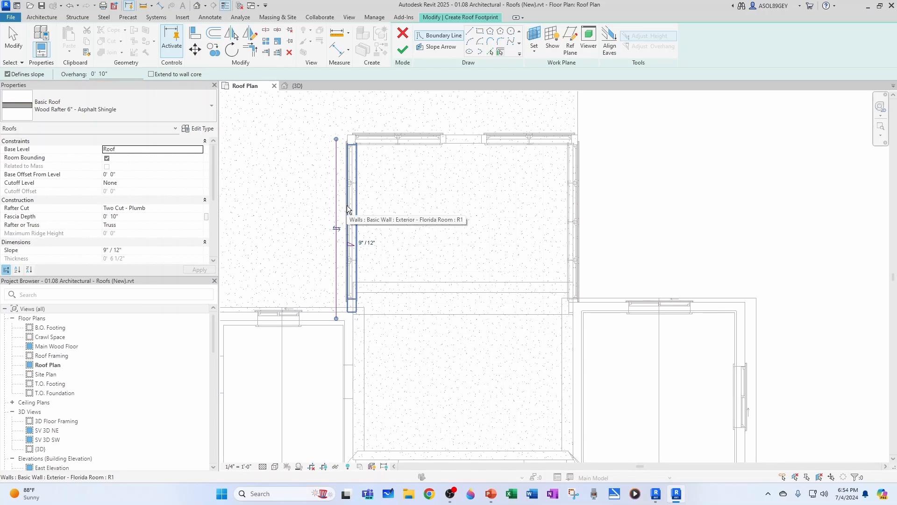
{"action": "left_click", "coordinate": [573, 214]}
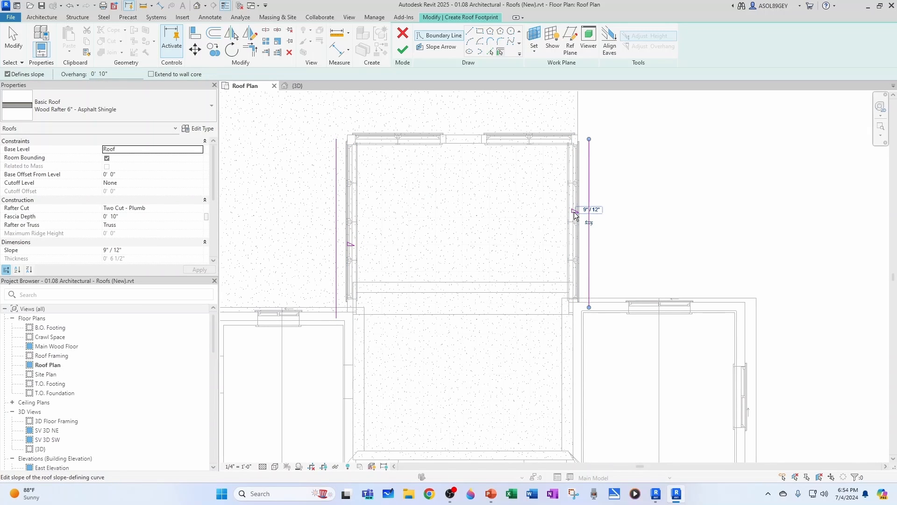
{"action": "left_click", "coordinate": [102, 74]}
{"action": "type", "text": "8\""}
{"action": "left_click", "coordinate": [464, 134]}
Step: Set the overhang to 0 and add a boundary line from the right wing's north wall
{"action": "left_click_drag", "start_coordinate": [110, 73], "coordinate": [64, 74]}
{"action": "type", "text": "0"}
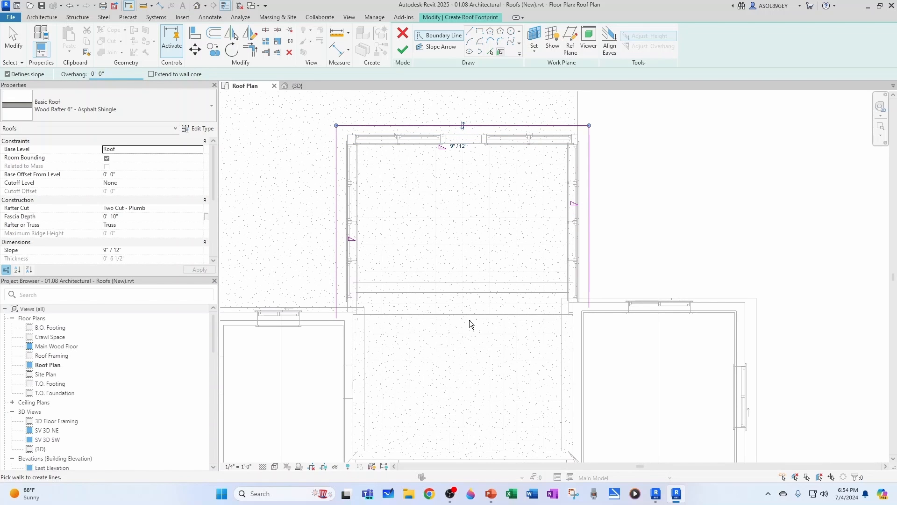
{"action": "scroll", "coordinate": [553, 271], "scroll_direction": "up", "scroll_amount": 2}
{"action": "left_click", "coordinate": [644, 321]}
{"action": "key", "text": "Escape"}
Step: Trim the south boundary line to corners with the terrace roof's west and east boundary lines
{"action": "scroll", "coordinate": [656, 374], "scroll_direction": "down", "scroll_amount": 1}
{"action": "key", "text": "t"}
{"action": "key", "text": "r"}
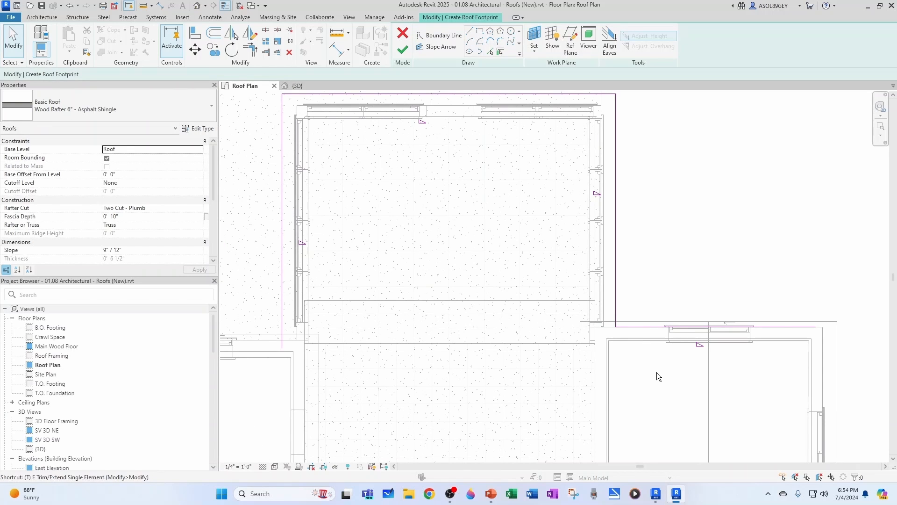
{"action": "left_click", "coordinate": [629, 327]}
{"action": "left_click", "coordinate": [286, 316]}
{"action": "left_click", "coordinate": [617, 313]}
{"action": "left_click", "coordinate": [594, 327]}
{"action": "key", "text": "Escape"}
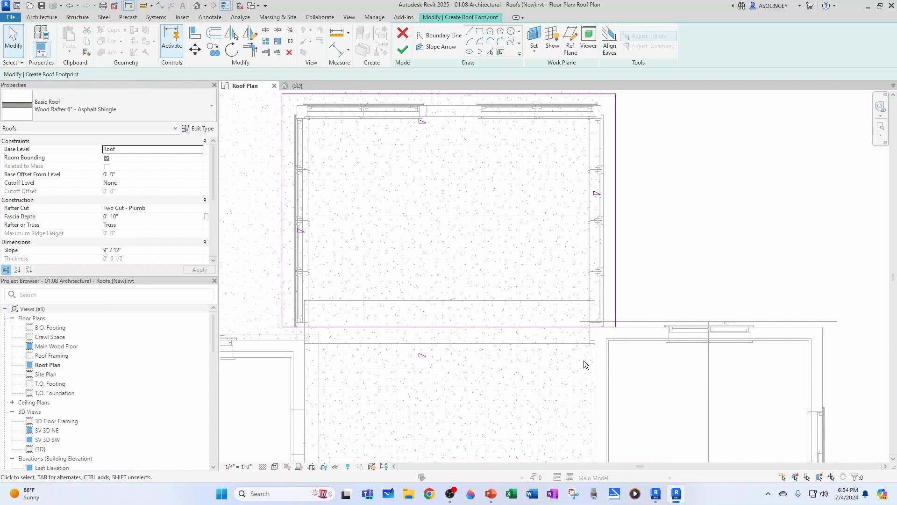
Step: Split the south boundary line near its east end and delete the short segment between the splits
{"action": "scroll", "coordinate": [585, 363], "scroll_direction": "down", "scroll_amount": 2}
{"action": "scroll", "coordinate": [361, 360], "scroll_direction": "up", "scroll_amount": 2}
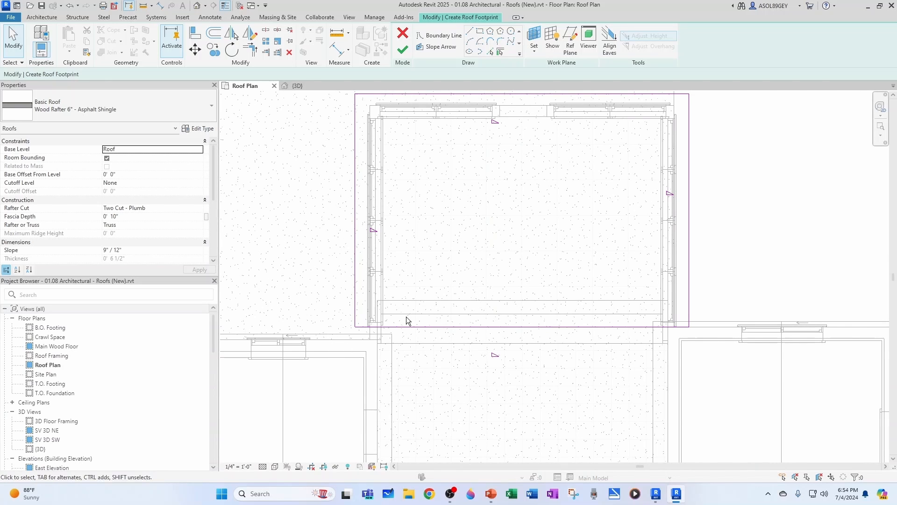
{"action": "scroll", "coordinate": [592, 366], "scroll_direction": "up", "scroll_amount": 3}
{"action": "key", "text": "s"}
{"action": "key", "text": "l"}
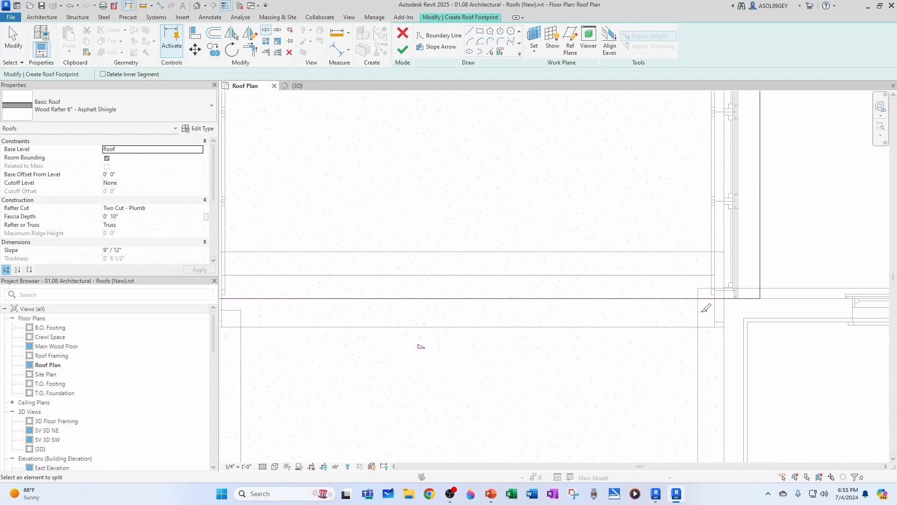
{"action": "key", "text": "Escape"}
{"action": "left_click", "coordinate": [702, 299]}
{"action": "key", "text": "Delete"}
{"action": "scroll", "coordinate": [691, 347], "scroll_direction": "down", "scroll_amount": 2}
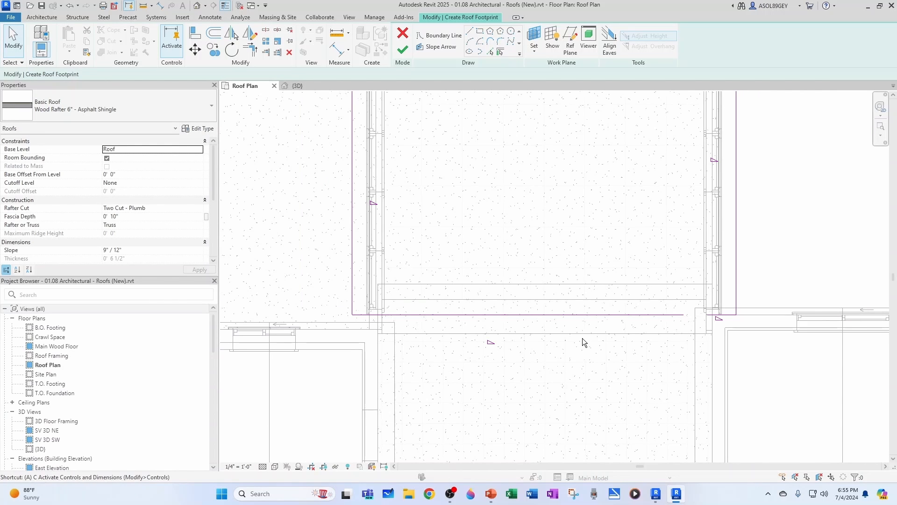
Step: Align the long south boundary line with the face of the left wing's north wall
{"action": "key", "text": "a"}
{"action": "key", "text": "l"}
{"action": "scroll", "coordinate": [421, 330], "scroll_direction": "up", "scroll_amount": 2}
{"action": "left_click", "coordinate": [328, 321]}
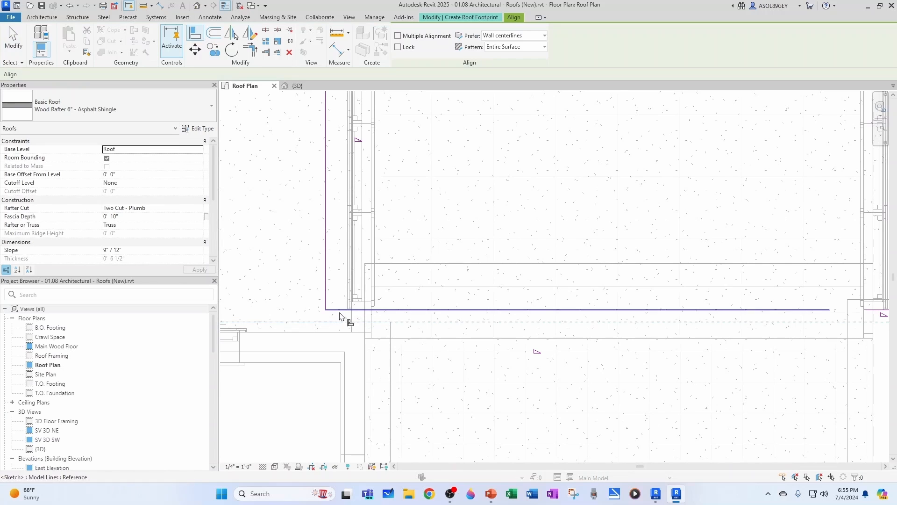
{"action": "left_click", "coordinate": [339, 310]}
{"action": "key", "text": "Escape"}
{"action": "scroll", "coordinate": [340, 312], "scroll_direction": "down", "scroll_amount": 2}
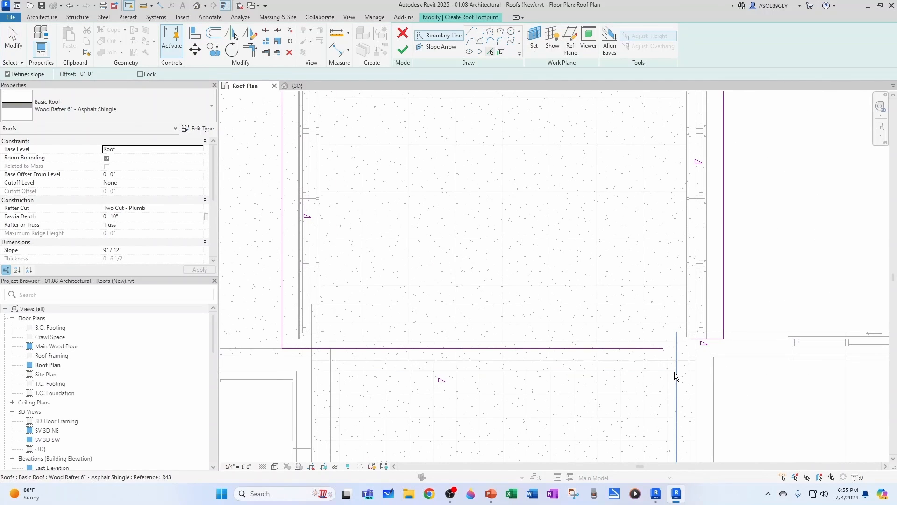
Step: Add a vertical boundary line near the footprint's east end and trim it to corners with both south boundary segments
{"action": "key", "text": "Escape"}
{"action": "scroll", "coordinate": [682, 356], "scroll_direction": "up", "scroll_amount": 3}
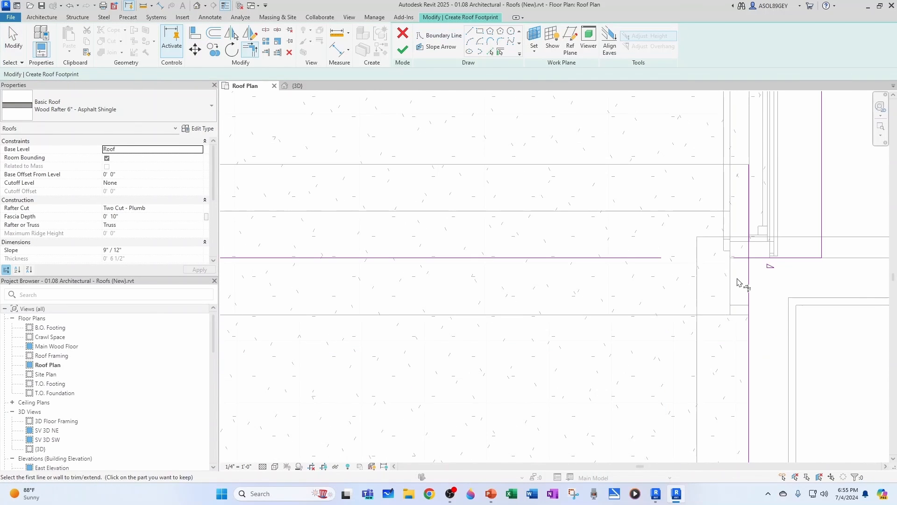
{"action": "scroll", "coordinate": [738, 281], "scroll_direction": "up", "scroll_amount": 2}
{"action": "key", "text": "t"}
{"action": "key", "text": "r"}
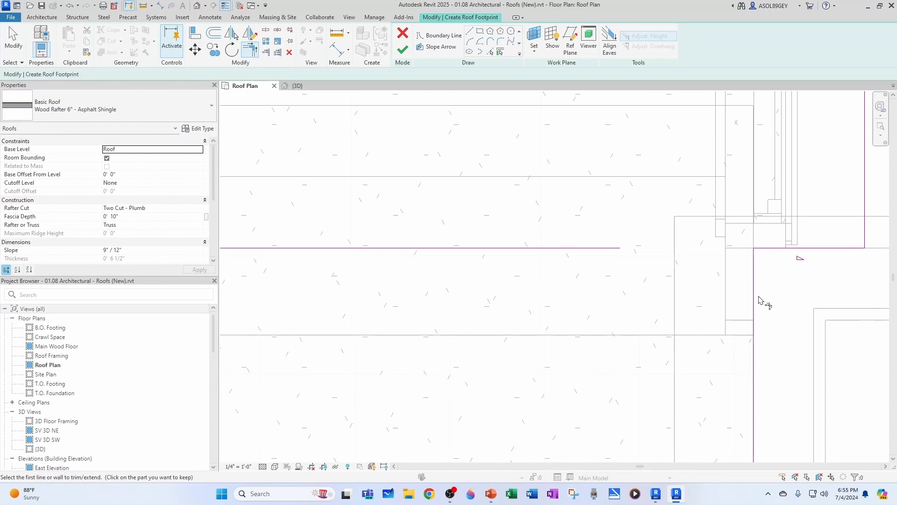
{"action": "scroll", "coordinate": [565, 334], "scroll_direction": "down", "scroll_amount": 2}
{"action": "scroll", "coordinate": [571, 326], "scroll_direction": "up", "scroll_amount": 1}
{"action": "left_click", "coordinate": [593, 295]}
{"action": "left_click", "coordinate": [499, 293]}
{"action": "scroll", "coordinate": [540, 343], "scroll_direction": "down", "scroll_amount": 4}
{"action": "scroll", "coordinate": [582, 312], "scroll_direction": "up", "scroll_amount": 3}
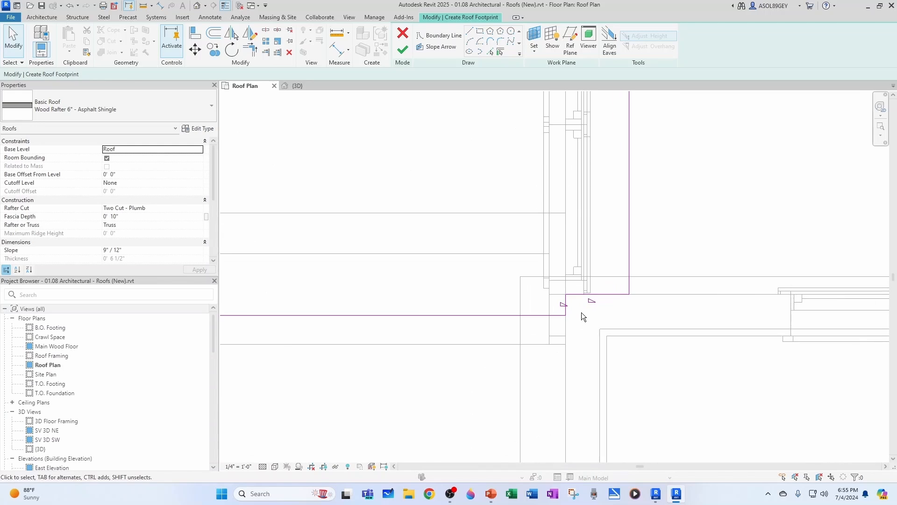
Step: Turn off slope definition for the two short jog lines and the long south boundary line
{"action": "left_click", "coordinate": [581, 294]}
{"action": "left_click", "coordinate": [565, 308], "text": "ctrl"}
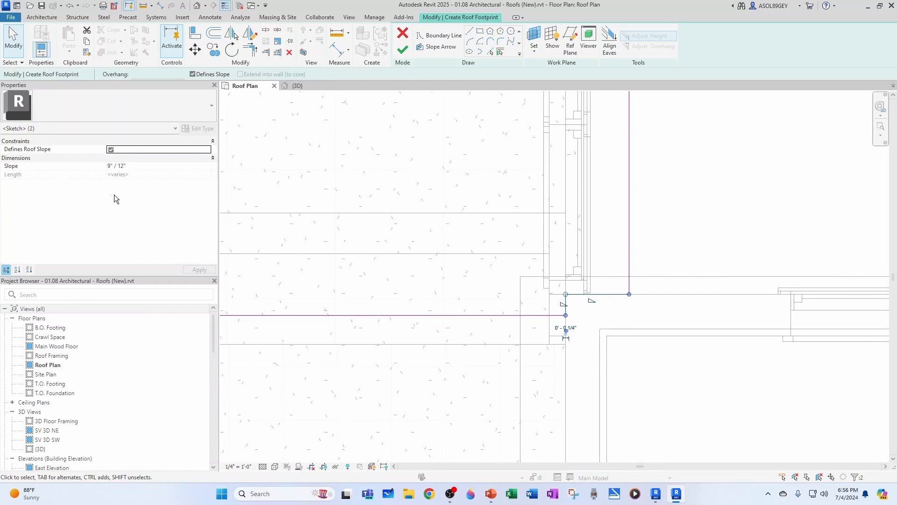
{"action": "left_click", "coordinate": [111, 150]}
{"action": "left_click", "coordinate": [533, 255]}
{"action": "scroll", "coordinate": [535, 256], "scroll_direction": "down", "scroll_amount": 4}
{"action": "middle_click_drag", "start_coordinate": [535, 257], "coordinate": [728, 348]}
{"action": "left_click", "coordinate": [562, 373]}
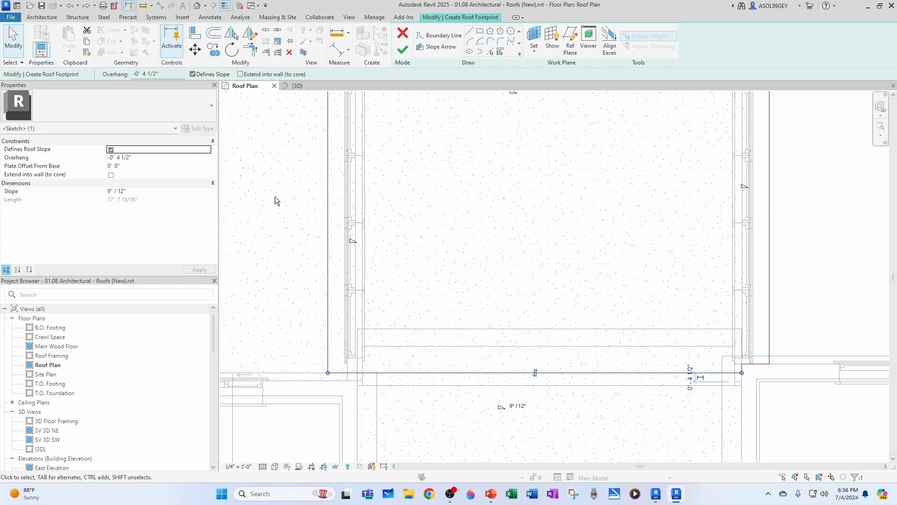
{"action": "left_click", "coordinate": [111, 149]}
{"action": "left_click", "coordinate": [537, 262]}
{"action": "scroll", "coordinate": [578, 288], "scroll_direction": "down", "scroll_amount": 2}
{"action": "middle_click_drag", "start_coordinate": [578, 290], "coordinate": [584, 322]}
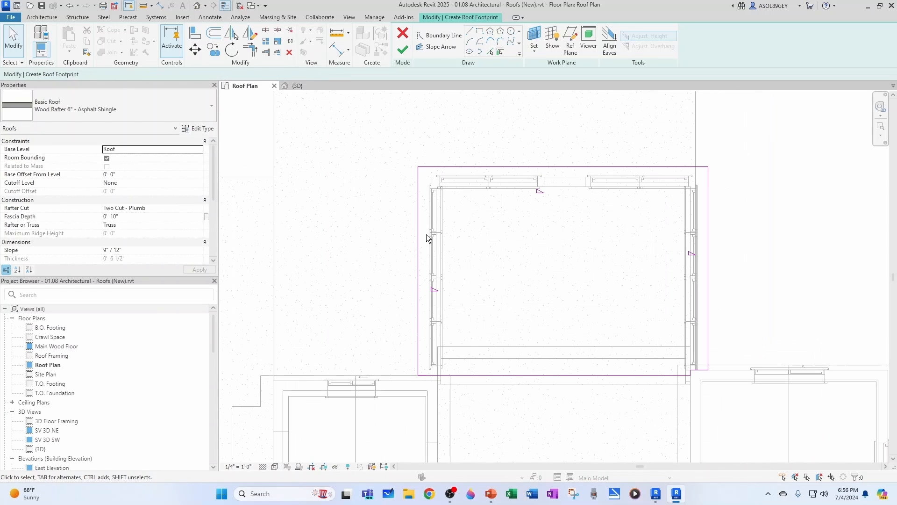
Step: Turn off slope definition for the terrace roof's west and east boundary lines
{"action": "left_click", "coordinate": [418, 241]}
{"action": "left_click", "coordinate": [708, 268], "text": "ctrl"}
{"action": "left_click", "coordinate": [110, 150]}
{"action": "left_click", "coordinate": [604, 282]}
Step: Set the roof slope to 2" / 12" and base offset to -2' 6", and finish the roof footprint
{"action": "left_click", "coordinate": [105, 250]}
{"action": "key", "text": "BackSpace"}
{"action": "type", "text": "2"}
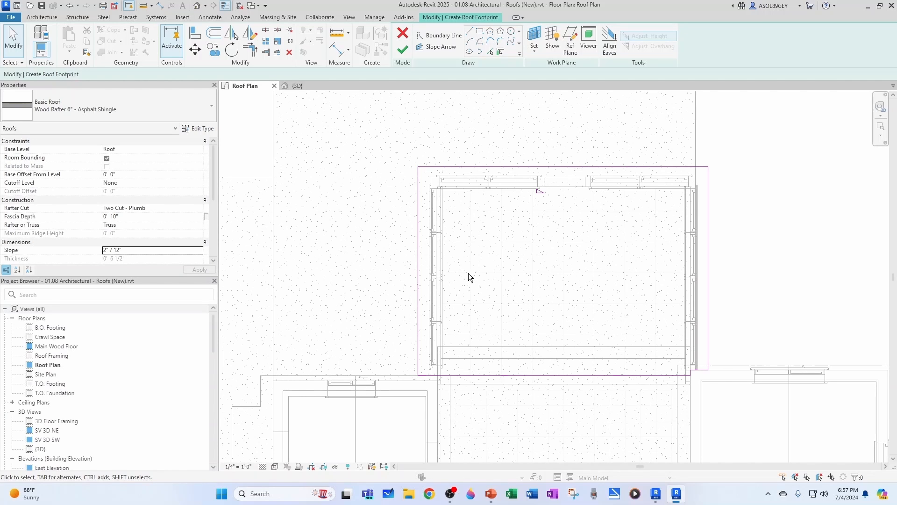
{"action": "left_click", "coordinate": [120, 174]}
{"action": "left_click_drag", "start_coordinate": [120, 174], "coordinate": [91, 174]}
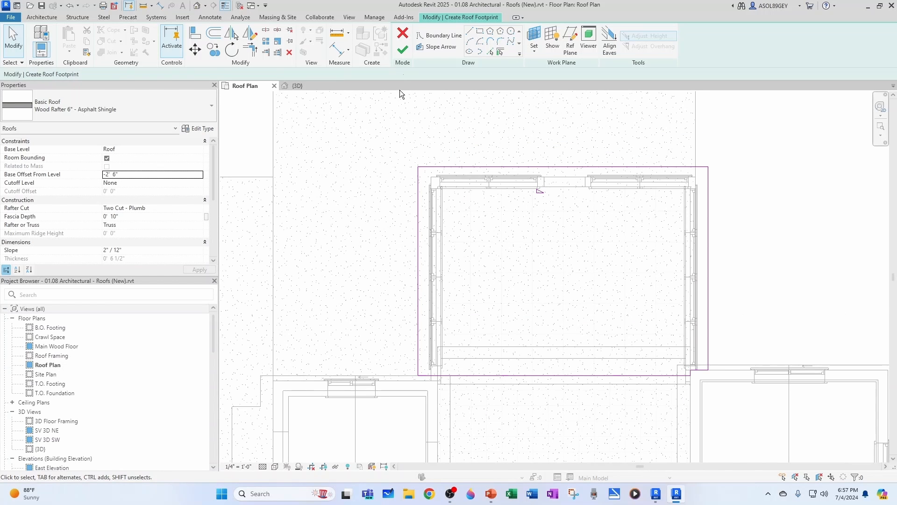
{"action": "left_click", "coordinate": [406, 49]}
{"action": "left_click", "coordinate": [514, 242]}
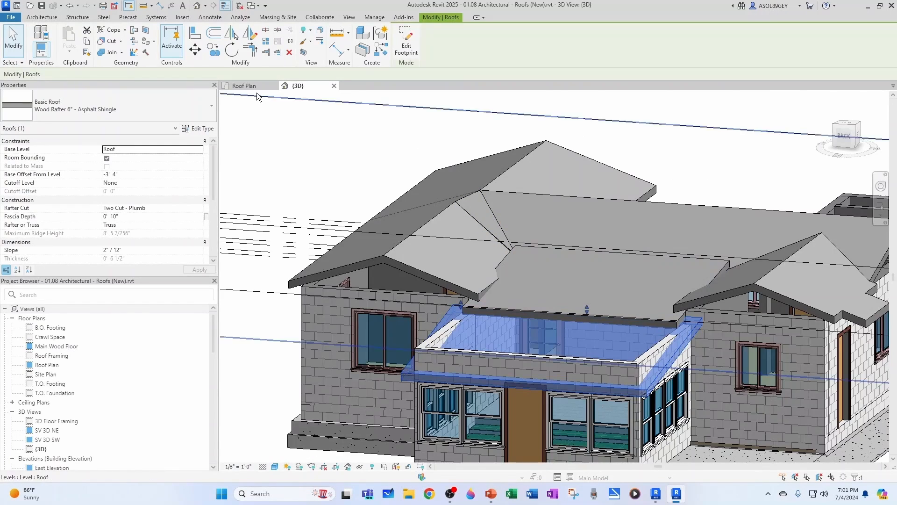
Step: Edit the enclosed terrace roof's footprint and set the west boundary line's overhang to 8"
{"action": "left_click", "coordinate": [247, 86]}
{"action": "left_click", "coordinate": [406, 42]}
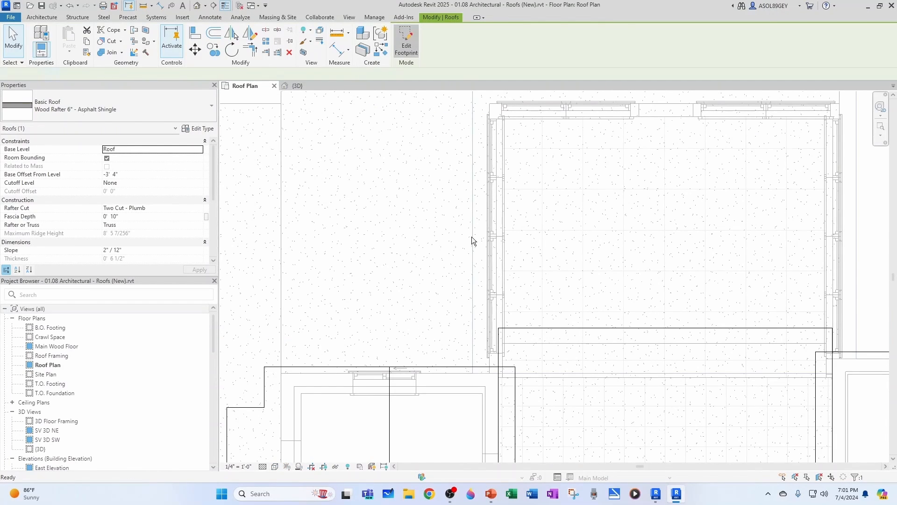
{"action": "left_click", "coordinate": [473, 275]}
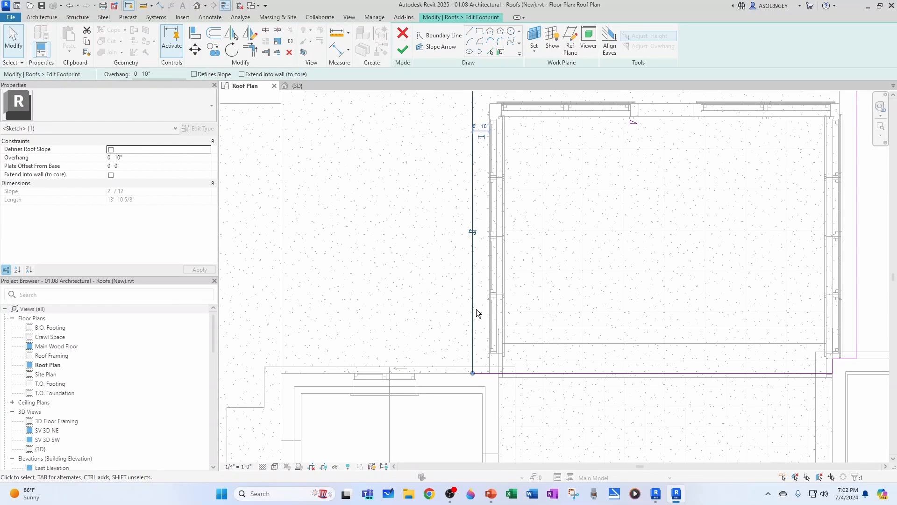
{"action": "left_click", "coordinate": [483, 132]}
{"action": "type", "text": "8"}
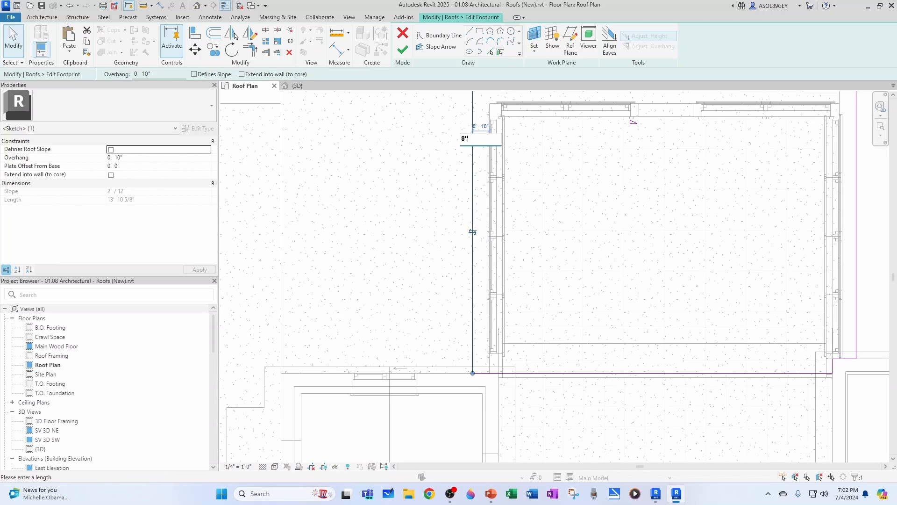
{"action": "key", "text": "Return"}
Step: Set the east boundary line's overhang to 8" and finish the footprint without attaching the walls
{"action": "left_click", "coordinate": [857, 251]}
{"action": "left_click", "coordinate": [848, 313]}
{"action": "type", "text": "8"}
{"action": "left_click", "coordinate": [730, 265]}
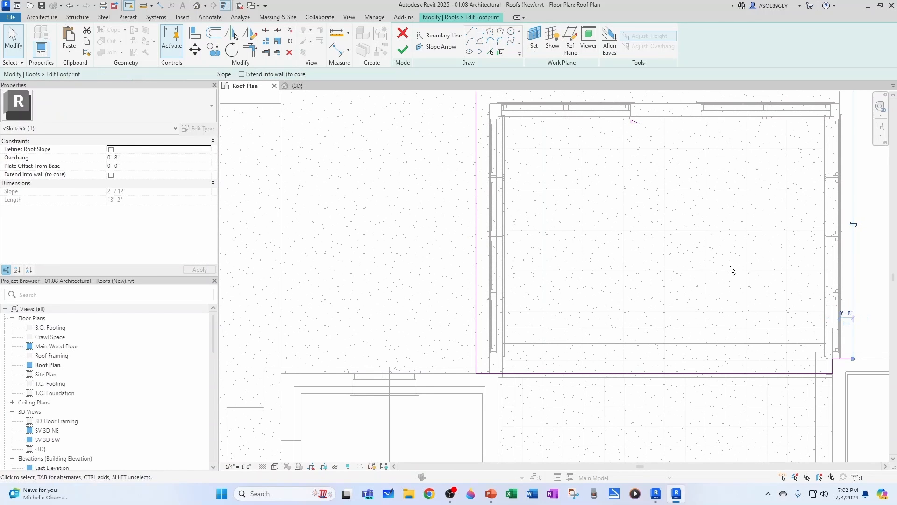
{"action": "left_click", "coordinate": [403, 49]}
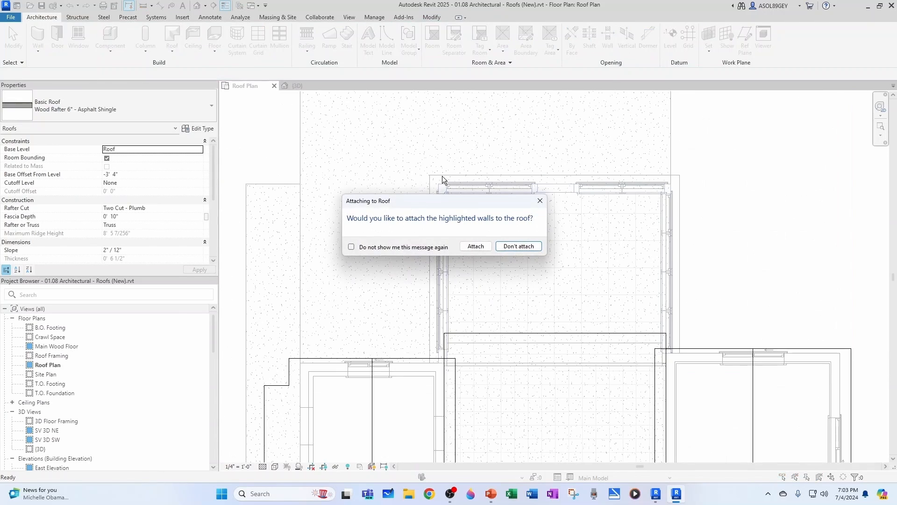
{"action": "left_click", "coordinate": [509, 247]}
{"action": "key", "text": "Escape"}
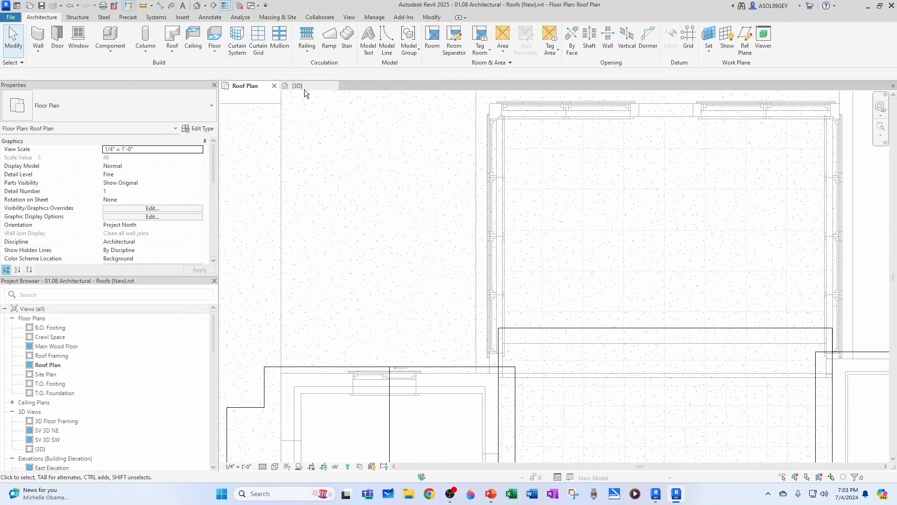
Step: Join the low-slope roof's upper end edge to the main roof's slope in the 3D view
{"action": "left_click", "coordinate": [298, 86]}
{"action": "scroll", "coordinate": [418, 221], "scroll_direction": "down", "scroll_amount": 2}
{"action": "middle_click_drag", "start_coordinate": [669, 265], "coordinate": [351, 327], "text": "shift"}
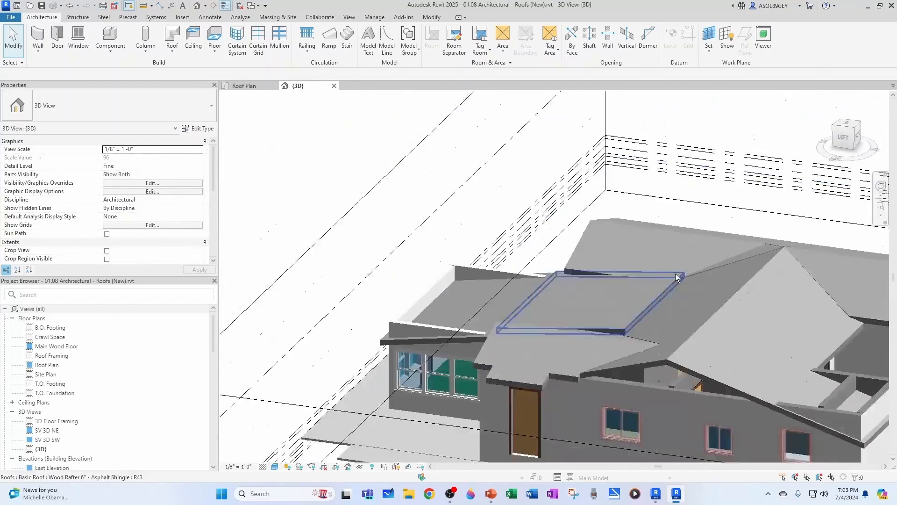
{"action": "scroll", "coordinate": [677, 278], "scroll_direction": "up", "scroll_amount": 2}
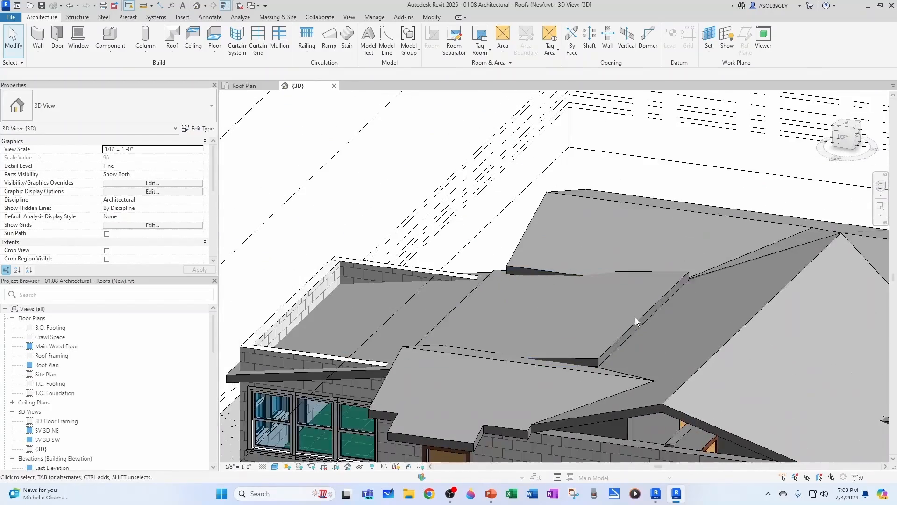
{"action": "middle_click_drag", "start_coordinate": [637, 320], "coordinate": [565, 281]}
{"action": "left_click", "coordinate": [431, 17]}
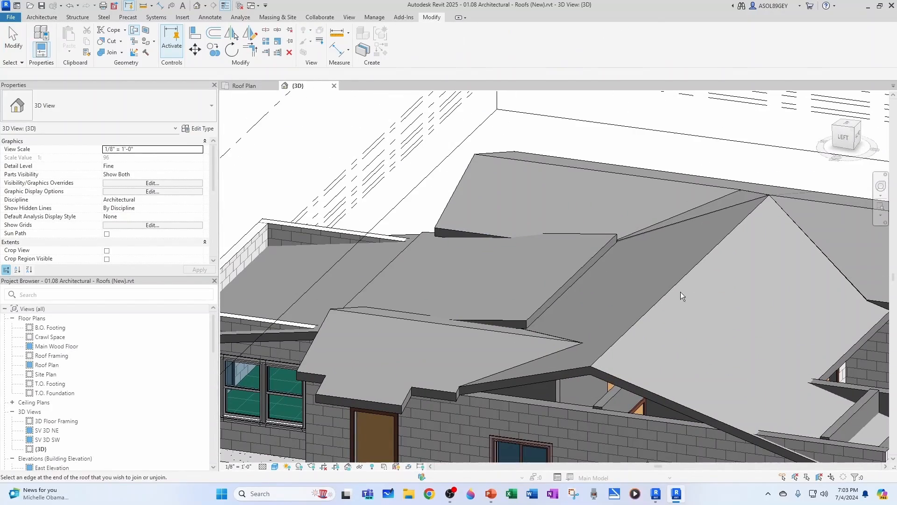
{"action": "scroll", "coordinate": [607, 282], "scroll_direction": "up", "scroll_amount": 2}
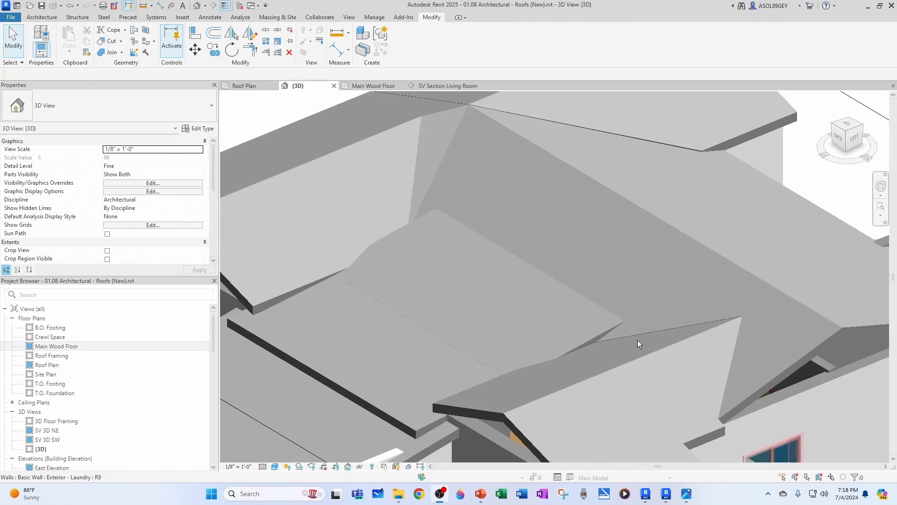
Step: Attach the top of the kitchen's north exterior wall to the gable roof above it
{"action": "middle_click_drag", "start_coordinate": [602, 363], "coordinate": [587, 368], "text": "shift"}
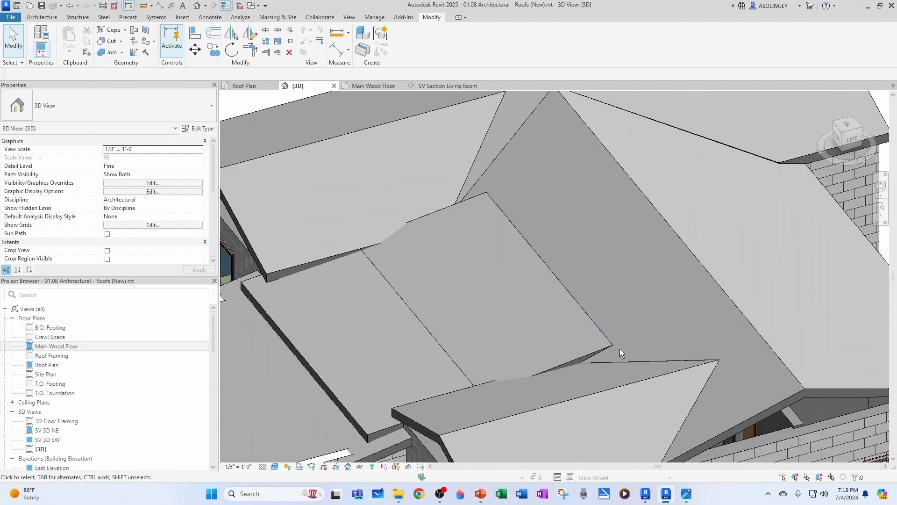
{"action": "scroll", "coordinate": [497, 298], "scroll_direction": "down", "scroll_amount": 3}
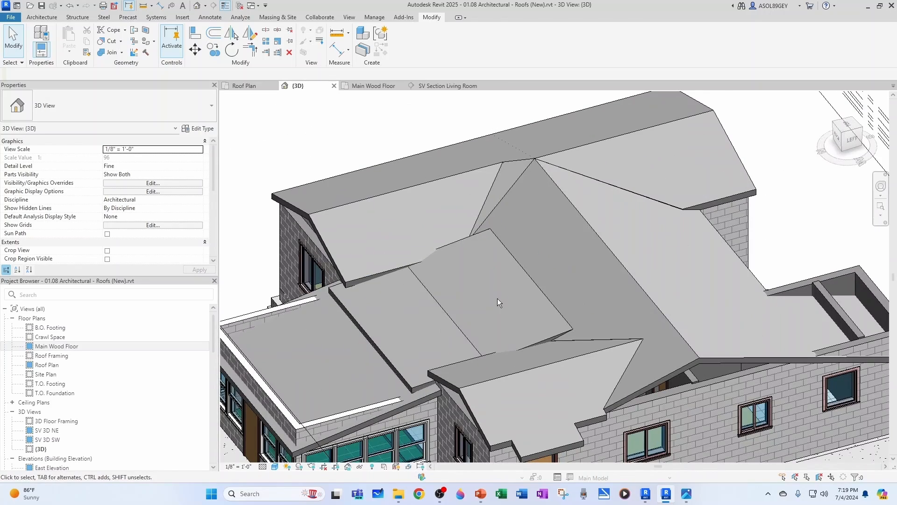
{"action": "middle_click_drag", "start_coordinate": [416, 349], "coordinate": [537, 323], "text": "shift"}
{"action": "scroll", "coordinate": [514, 322], "scroll_direction": "down", "scroll_amount": 1}
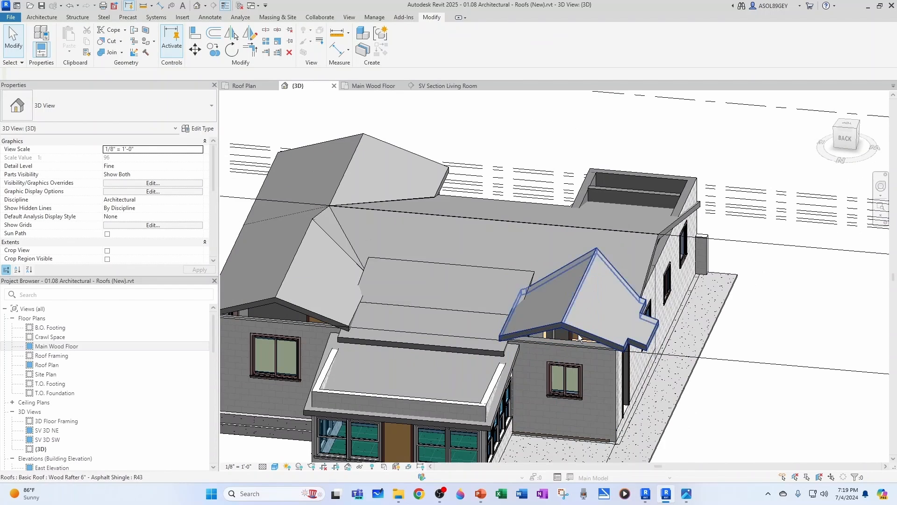
{"action": "left_click", "coordinate": [575, 344]}
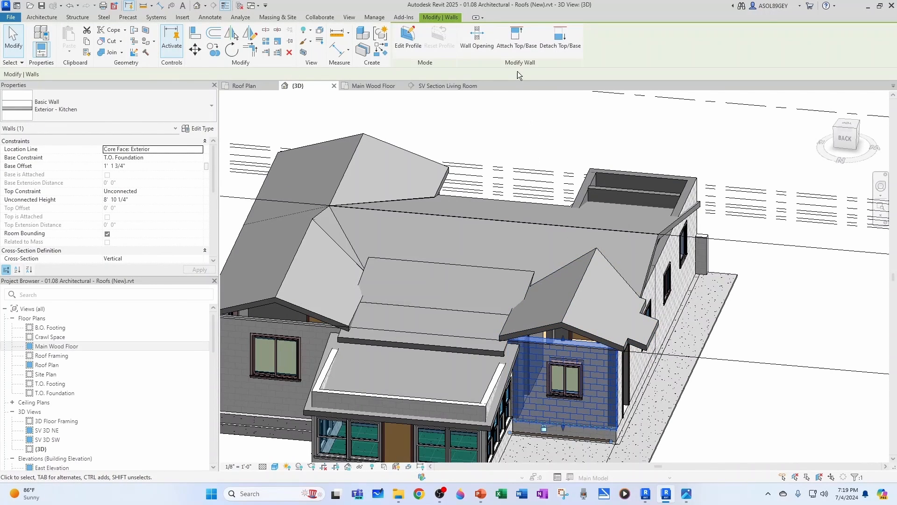
{"action": "left_click", "coordinate": [518, 47]}
{"action": "scroll", "coordinate": [601, 305], "scroll_direction": "up", "scroll_amount": 3}
{"action": "left_click", "coordinate": [555, 341]}
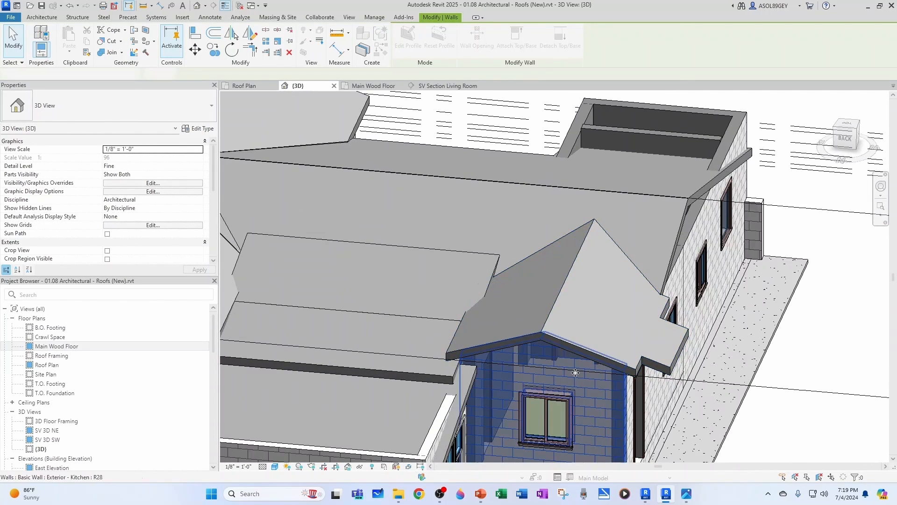
{"action": "key", "text": "Escape"}
Step: Attach the tops of the kitchen's west exterior wall and the adjoining laundry wall to the main roof
{"action": "scroll", "coordinate": [574, 374], "scroll_direction": "down", "scroll_amount": 5}
{"action": "middle_click_drag", "start_coordinate": [587, 332], "coordinate": [599, 374], "text": "shift"}
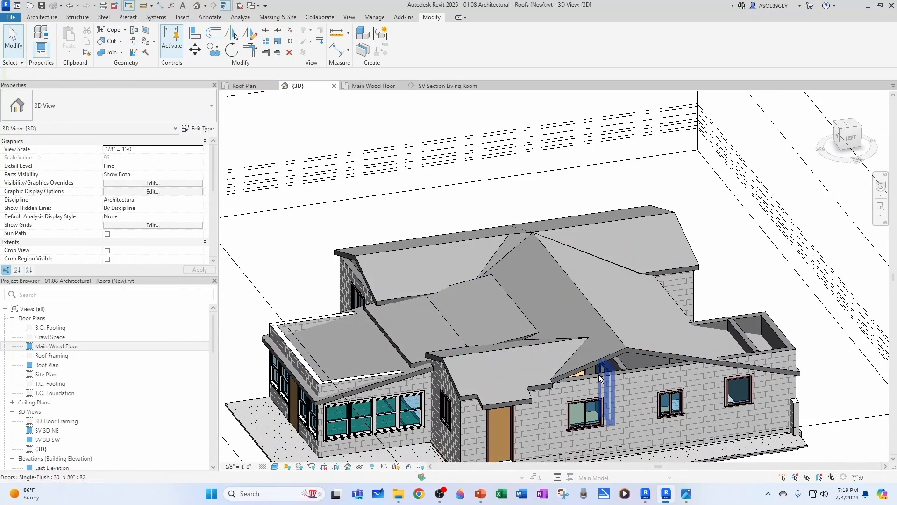
{"action": "left_click", "coordinate": [599, 379]}
{"action": "left_click", "coordinate": [517, 42]}
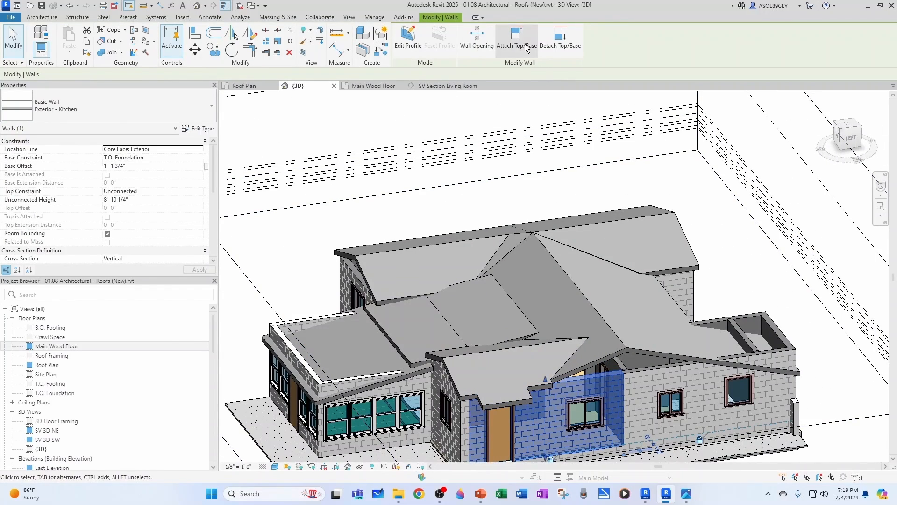
{"action": "left_click", "coordinate": [603, 348]}
{"action": "left_click", "coordinate": [653, 369]}
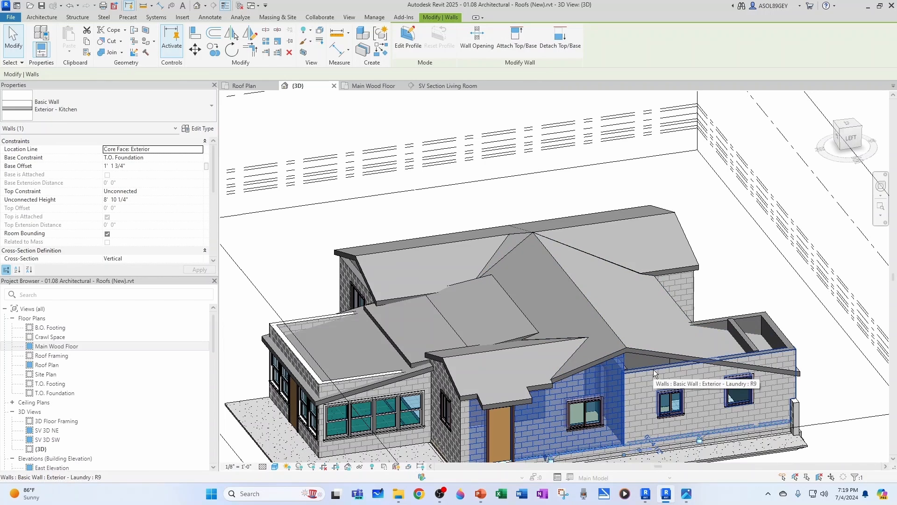
{"action": "left_click", "coordinate": [517, 42]}
{"action": "left_click", "coordinate": [655, 354]}
{"action": "middle_click_drag", "start_coordinate": [626, 378], "coordinate": [438, 224], "text": "shift"}
{"action": "key", "text": "Escape"}
Step: Attach the top of the 7 1/4" drywall on wood stud wall protruding near the laundry to the roof
{"action": "left_click", "coordinate": [433, 190]}
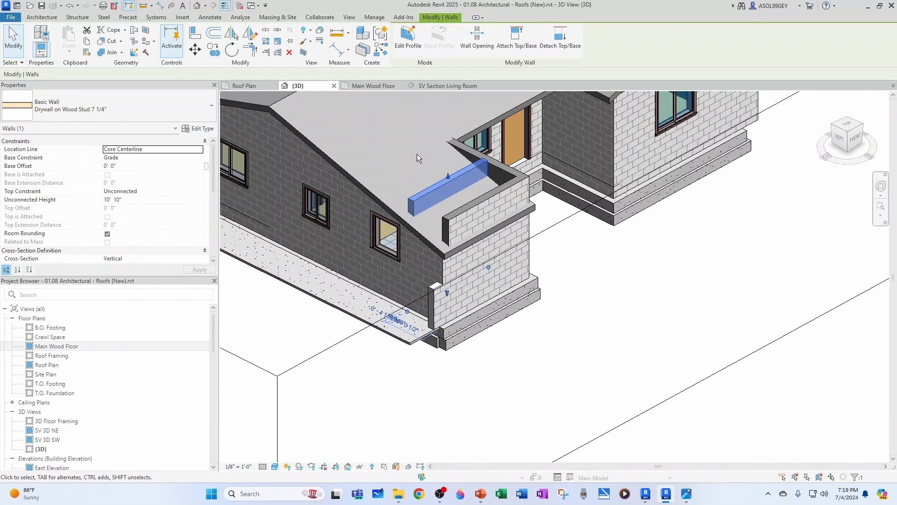
{"action": "left_click", "coordinate": [518, 42]}
{"action": "scroll", "coordinate": [394, 204], "scroll_direction": "up", "scroll_amount": 2}
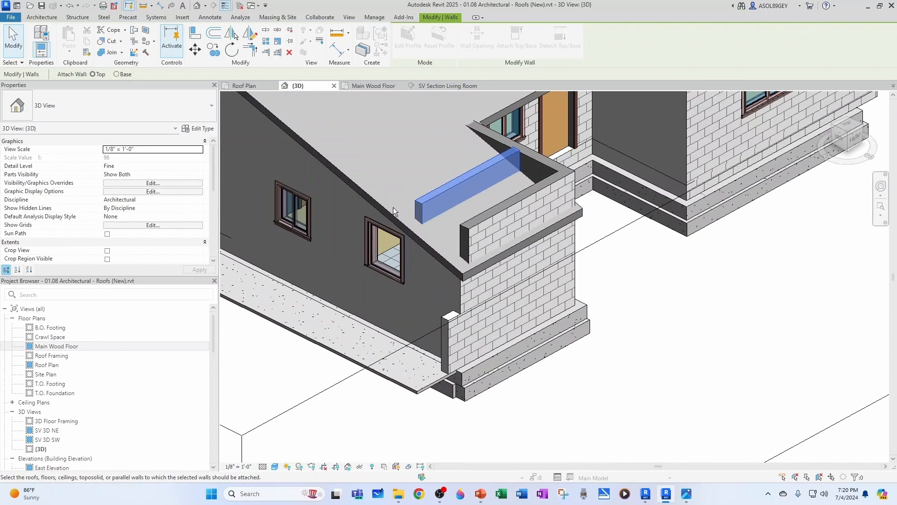
{"action": "left_click", "coordinate": [393, 216]}
{"action": "scroll", "coordinate": [507, 316], "scroll_direction": "down", "scroll_amount": 2}
{"action": "key", "text": "Escape"}
Step: Attach the tops of the two exterior walls at the laundry's front corner to the roof
{"action": "left_click", "coordinate": [519, 243]}
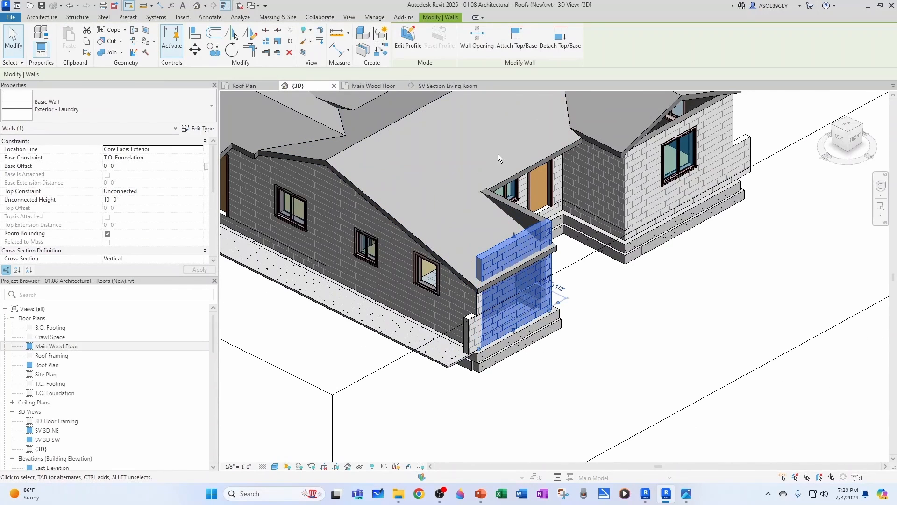
{"action": "left_click", "coordinate": [531, 218], "text": "ctrl"}
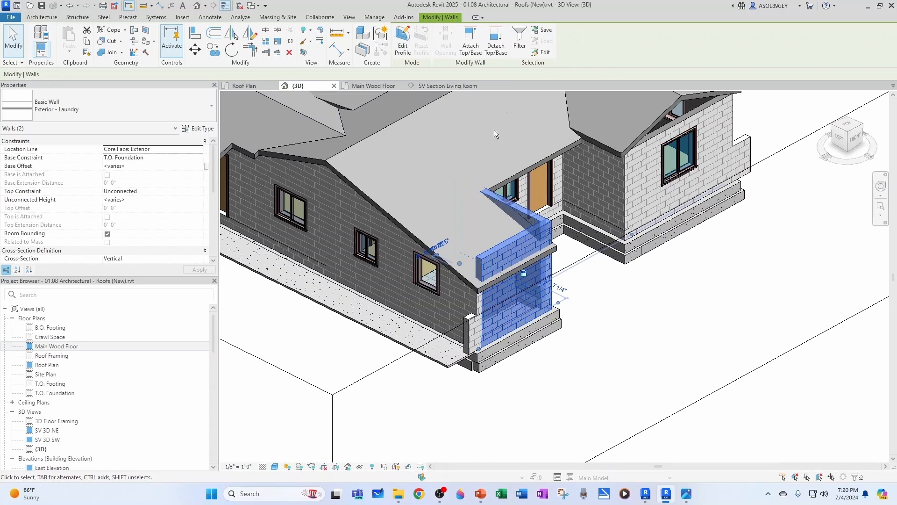
{"action": "left_click", "coordinate": [469, 56]}
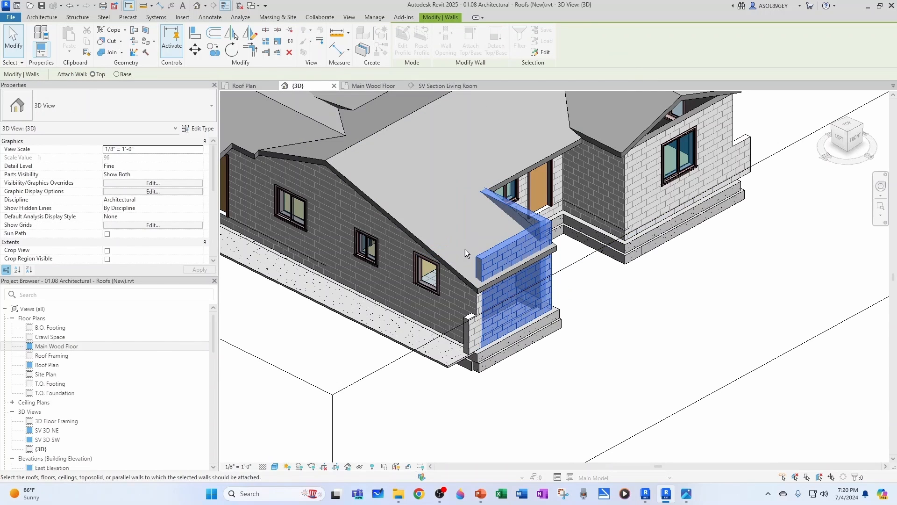
{"action": "left_click", "coordinate": [449, 268]}
{"action": "key", "text": "Escape"}
Step: Attach the tops of three exterior walls of the east wing, including its front gable wall, to the roof
{"action": "scroll", "coordinate": [518, 290], "scroll_direction": "down", "scroll_amount": 1}
{"action": "middle_click_drag", "start_coordinate": [519, 289], "coordinate": [499, 290], "text": "shift"}
{"action": "left_click", "coordinate": [590, 244]}
{"action": "left_click", "coordinate": [665, 204], "text": "ctrl"}
{"action": "middle_click_drag", "start_coordinate": [673, 261], "coordinate": [537, 267], "text": "shift"}
{"action": "left_click", "coordinate": [729, 221], "text": "ctrl"}
{"action": "left_click", "coordinate": [471, 41]}
{"action": "left_click", "coordinate": [599, 183]}
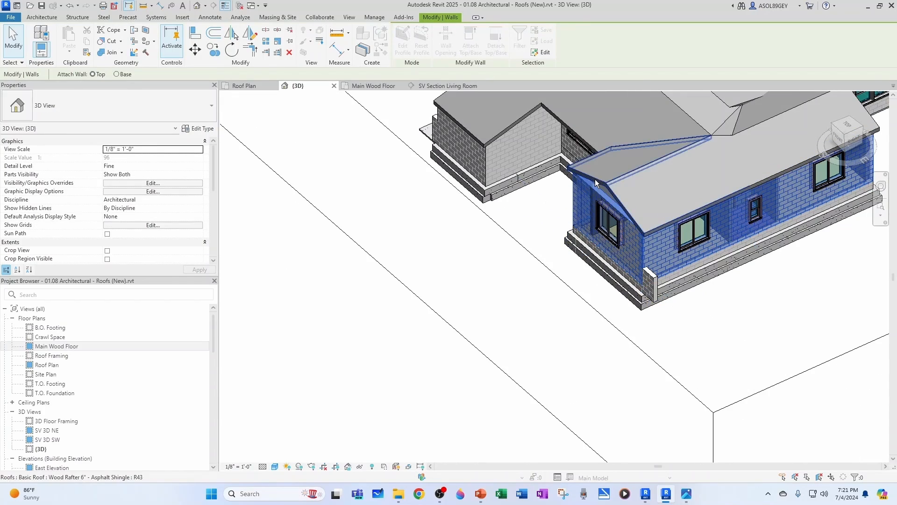
{"action": "key", "text": "Escape"}
Step: Attach the top of the east wing's north exterior wall to the gable roof above it
{"action": "scroll", "coordinate": [598, 265], "scroll_direction": "down", "scroll_amount": 3}
{"action": "middle_click_drag", "start_coordinate": [749, 258], "coordinate": [486, 210], "text": "shift"}
{"action": "scroll", "coordinate": [610, 278], "scroll_direction": "up", "scroll_amount": 3}
{"action": "left_click", "coordinate": [610, 267]}
{"action": "key", "text": "Escape"}
{"action": "left_click", "coordinate": [590, 287]}
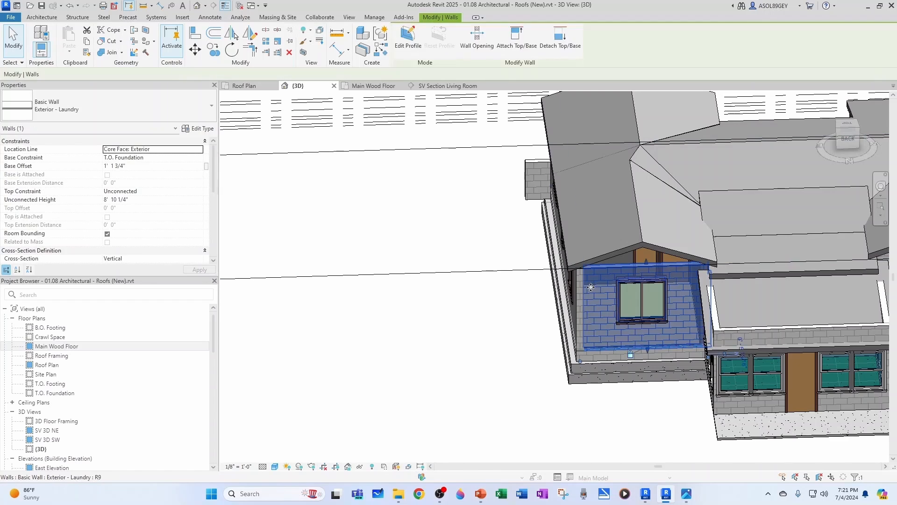
{"action": "left_click", "coordinate": [516, 40]}
{"action": "left_click", "coordinate": [630, 253]}
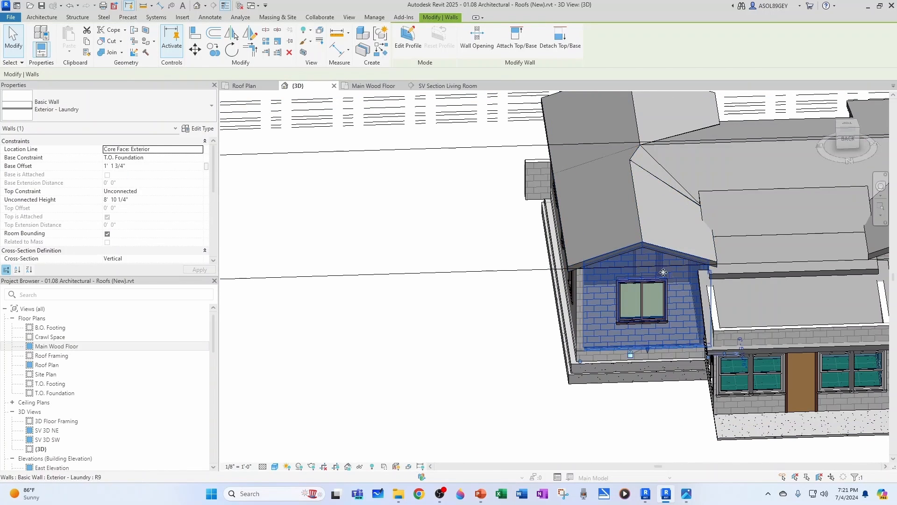
{"action": "key", "text": "Escape"}
Step: Attach the tops of the enclosed terrace's Exterior - Florida Room walls to the terrace roof
{"action": "scroll", "coordinate": [662, 252], "scroll_direction": "down", "scroll_amount": 3}
{"action": "scroll", "coordinate": [778, 290], "scroll_direction": "up", "scroll_amount": 2}
{"action": "left_click", "coordinate": [779, 287]}
{"action": "middle_click_drag", "start_coordinate": [837, 324], "coordinate": [669, 260]}
{"action": "left_click", "coordinate": [665, 324], "text": "ctrl"}
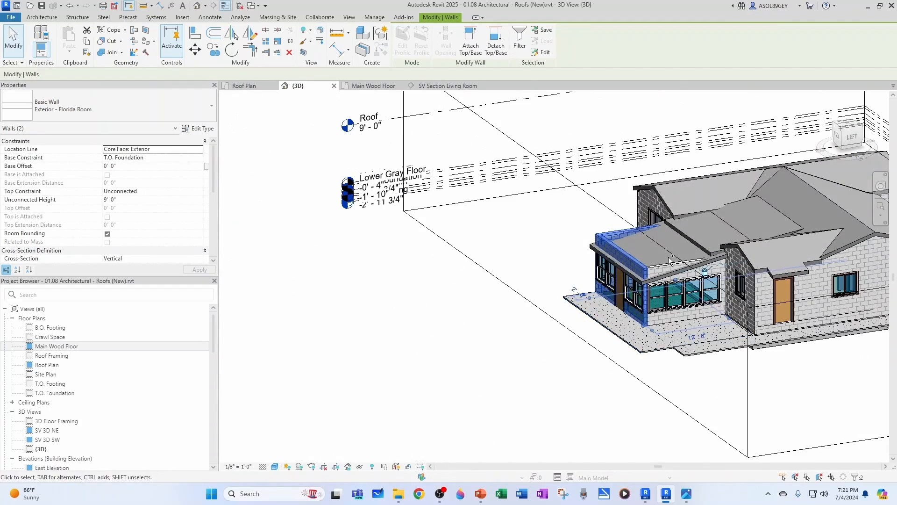
{"action": "left_click", "coordinate": [470, 42]}
{"action": "scroll", "coordinate": [573, 259], "scroll_direction": "up", "scroll_amount": 2}
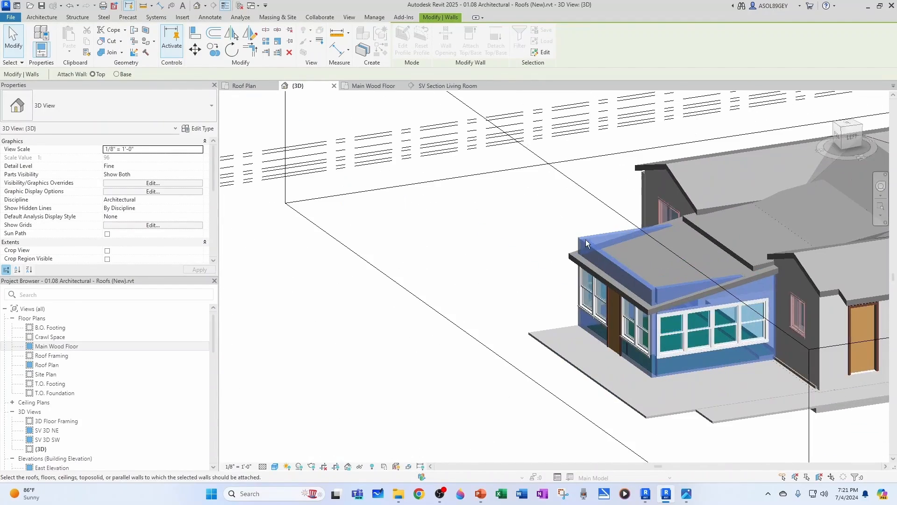
{"action": "left_click", "coordinate": [574, 260]}
{"action": "scroll", "coordinate": [573, 260], "scroll_direction": "down", "scroll_amount": 3}
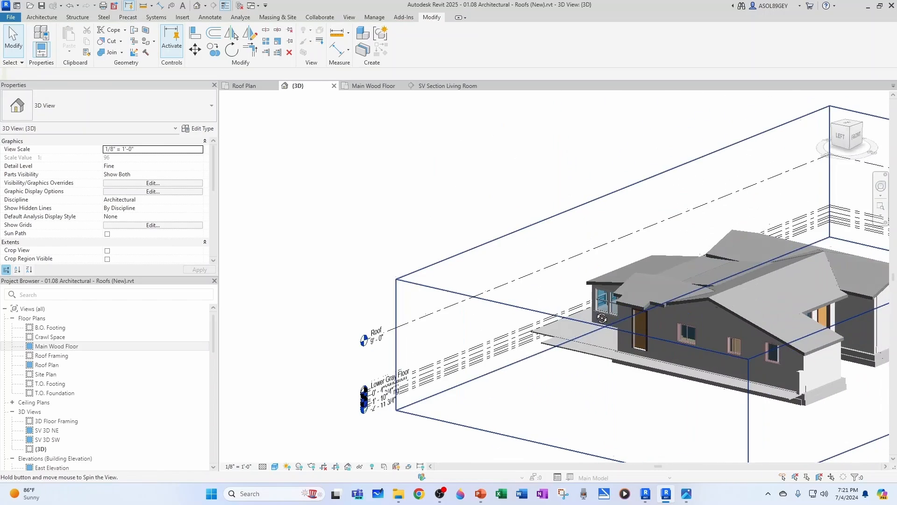